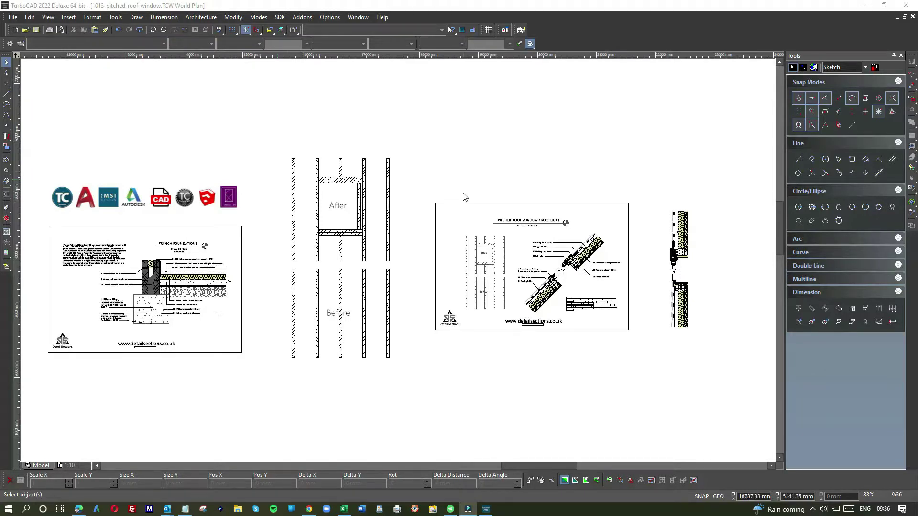
Move the rightmost rafter of the After plan against the window's side trimmer
scroll(462, 196, up, 3)
scroll(399, 266, down, 3)
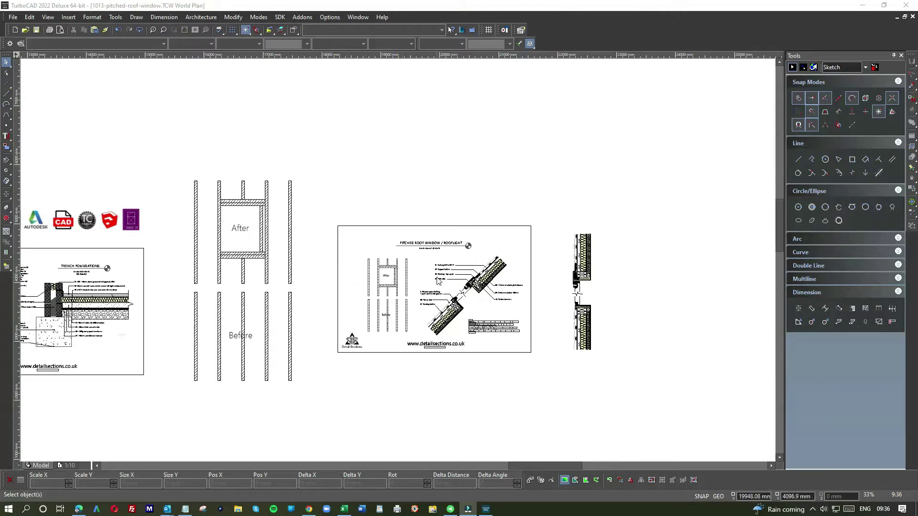
scroll(439, 281, up, 6)
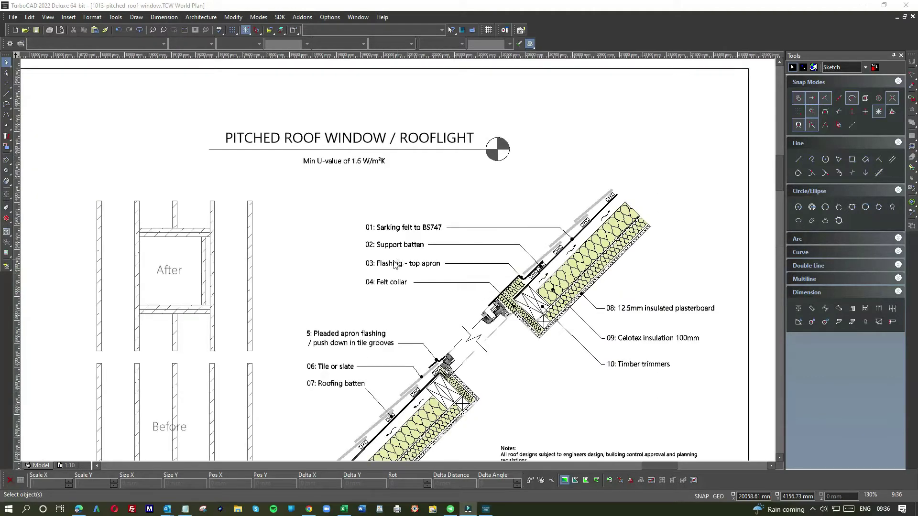
scroll(431, 234, down, 3)
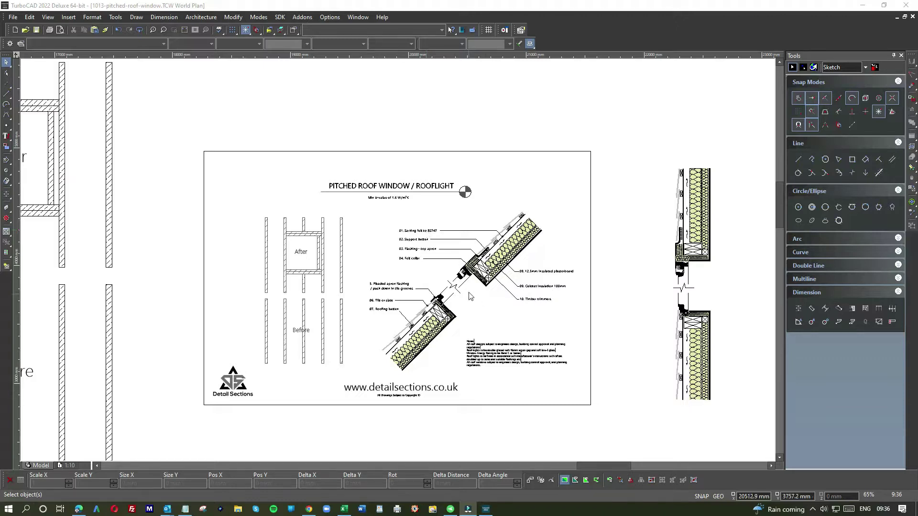
scroll(470, 296, up, 3)
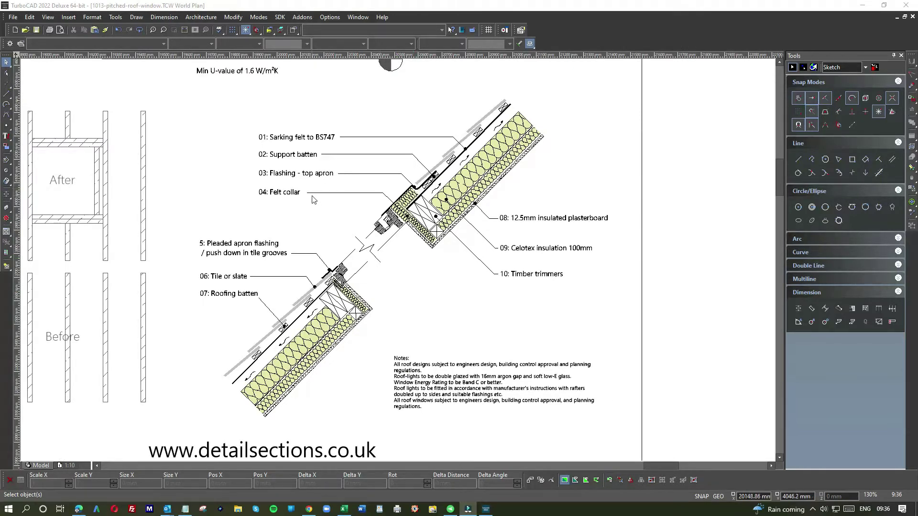
scroll(361, 273, down, 3)
scroll(285, 327, up, 5)
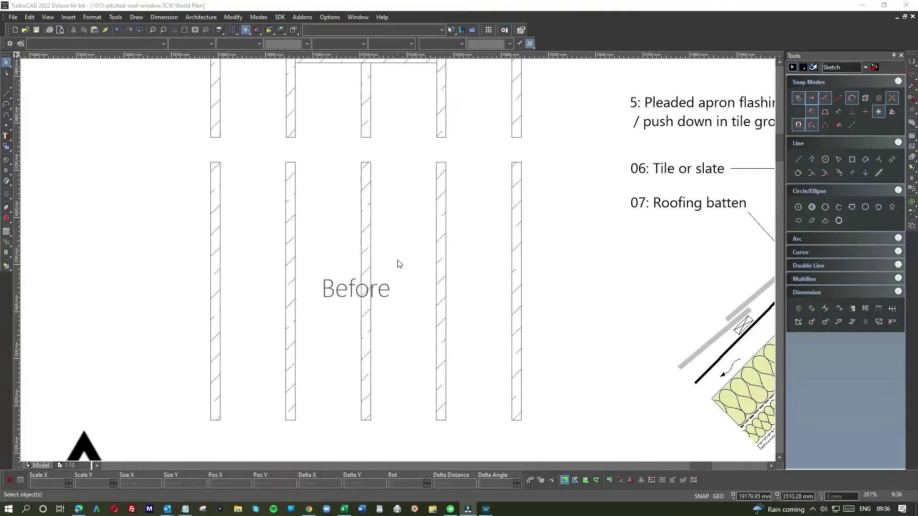
click(189, 154)
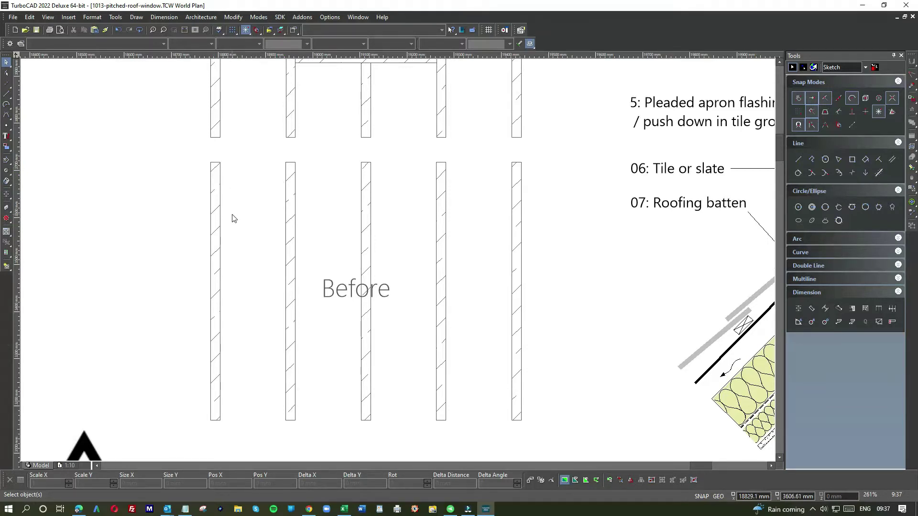
scroll(400, 263, down, 2)
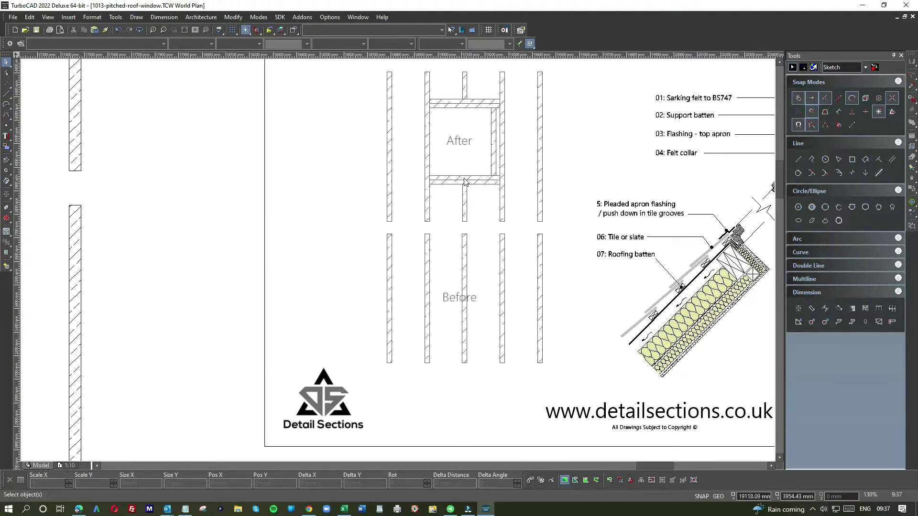
scroll(465, 182, up, 3)
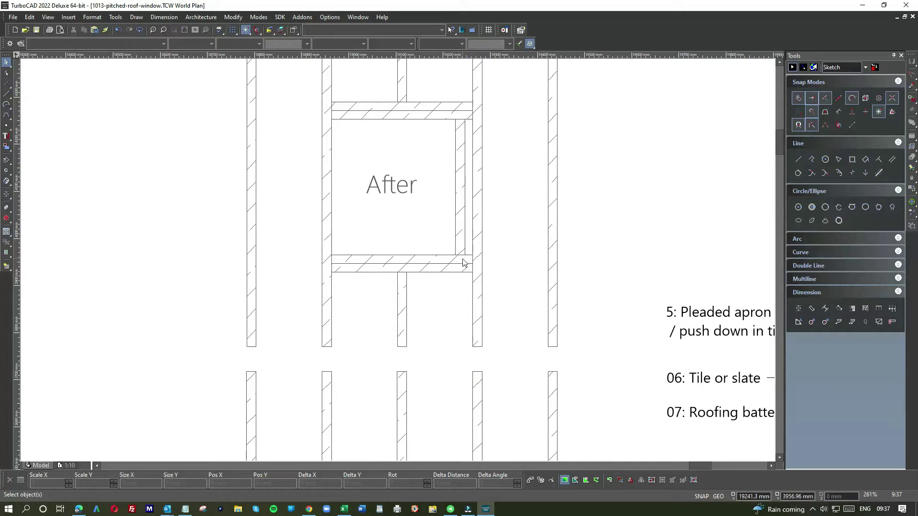
scroll(462, 262, down, 5)
scroll(399, 264, up, 7)
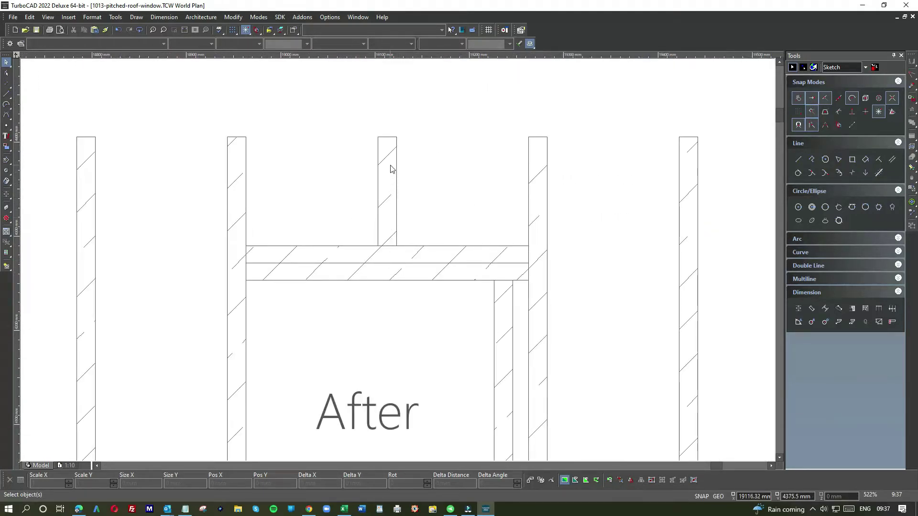
scroll(391, 213, down, 3)
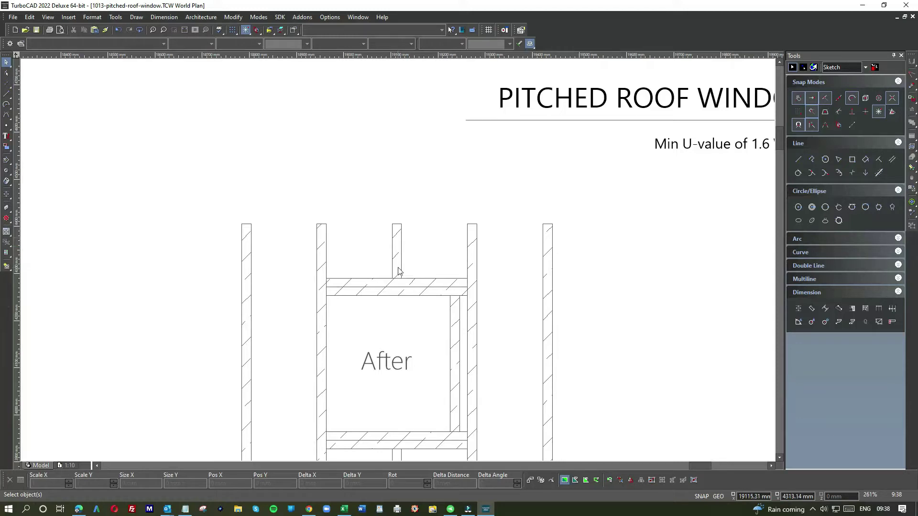
scroll(398, 263, down, 1)
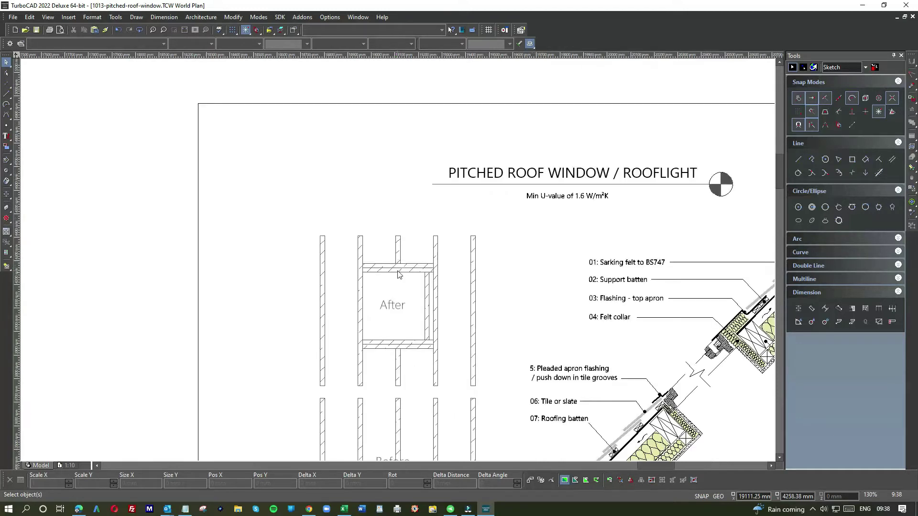
scroll(398, 263, up, 2)
scroll(397, 286, down, 2)
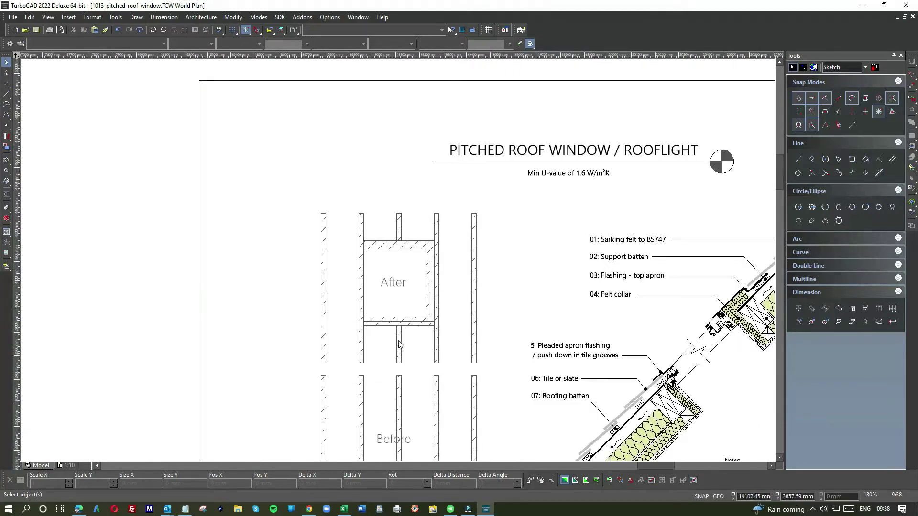
scroll(398, 262, up, 3)
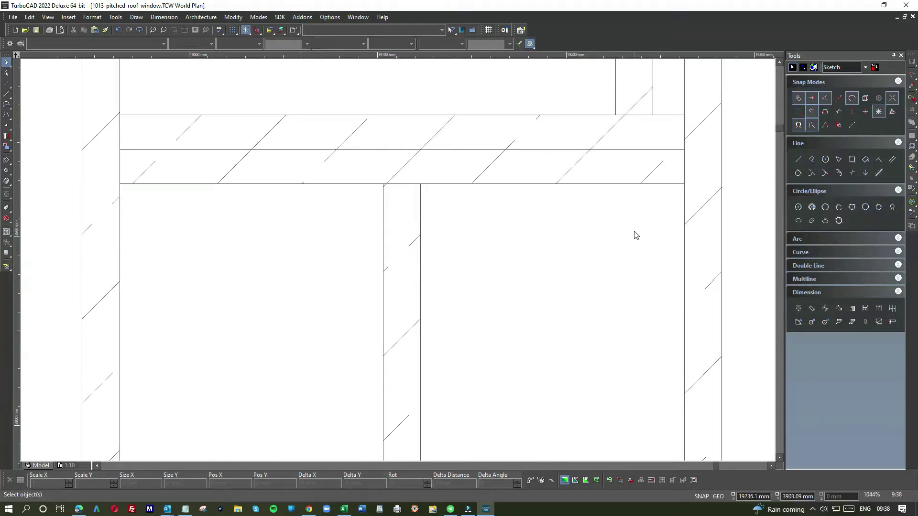
scroll(397, 263, down, 1)
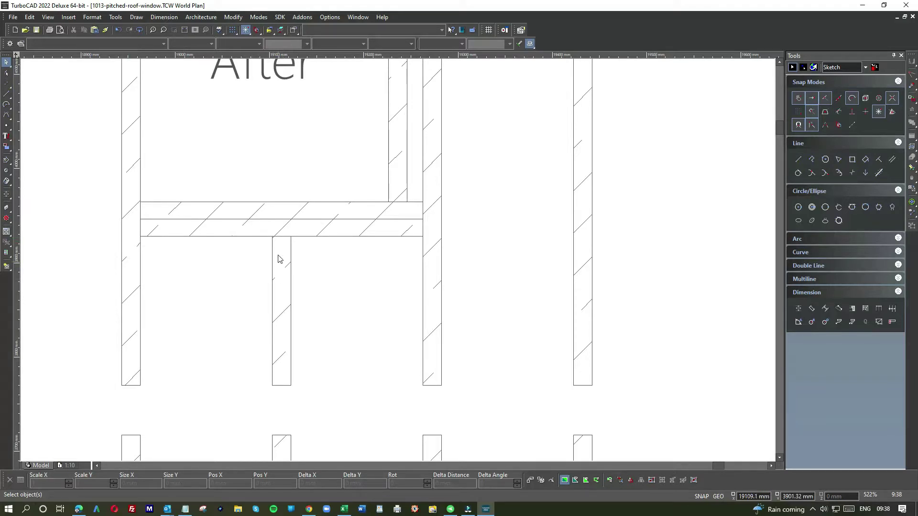
scroll(280, 257, down, 1)
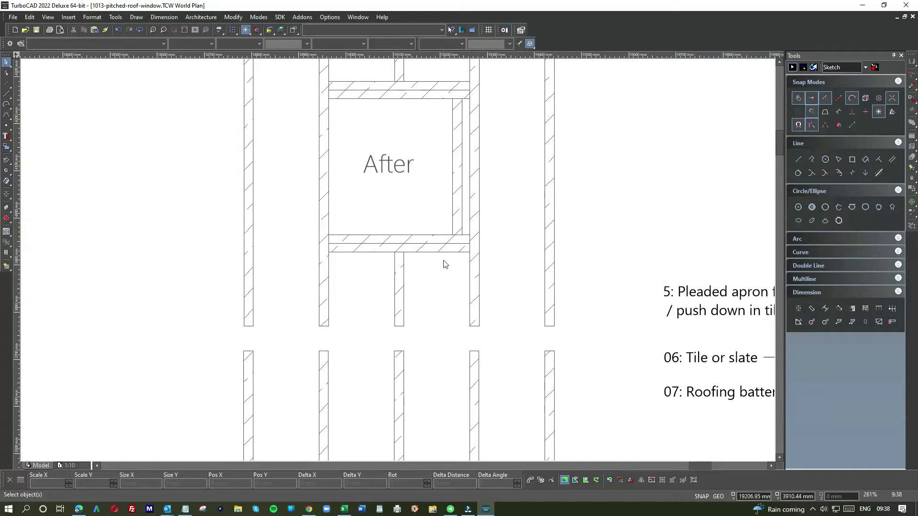
scroll(467, 249, down, 1)
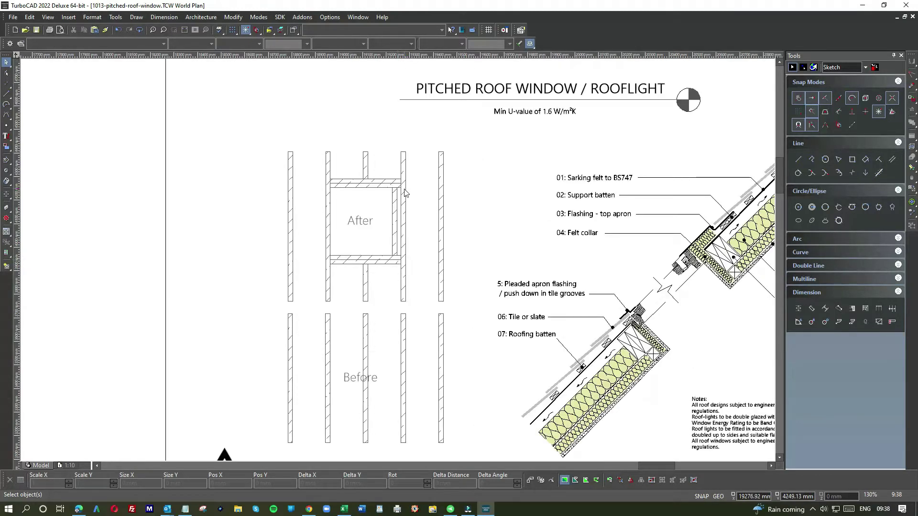
click(442, 171)
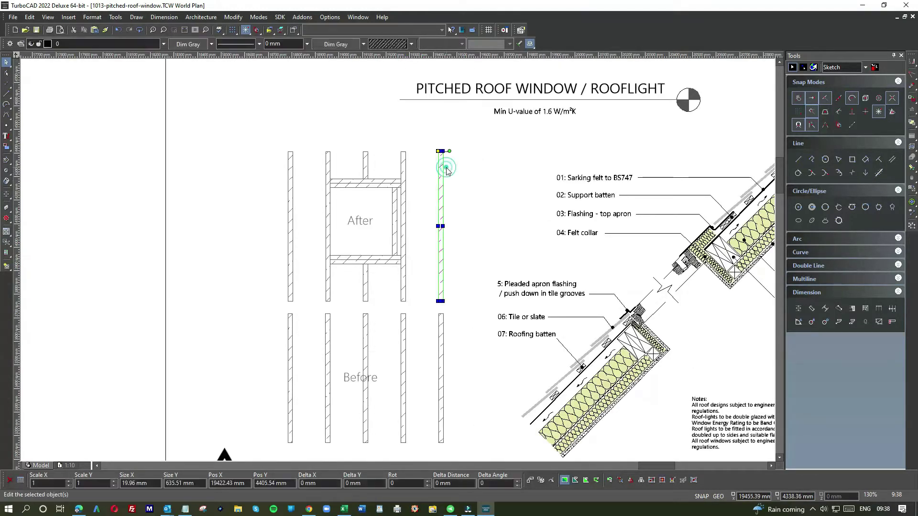
mouse_move(423, 196)
mouse_down()
mouse_move(395, 263)
mouse_move(408, 158)
mouse_up()
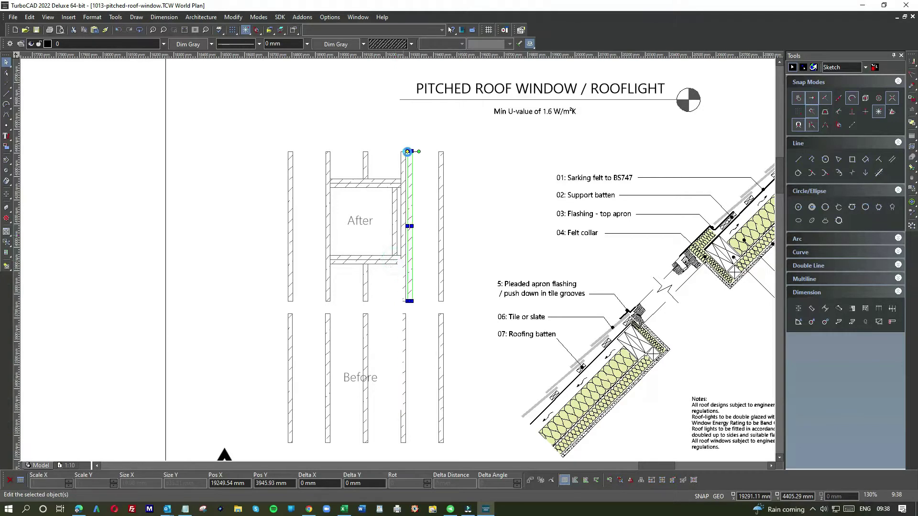
scroll(407, 158, up, 4)
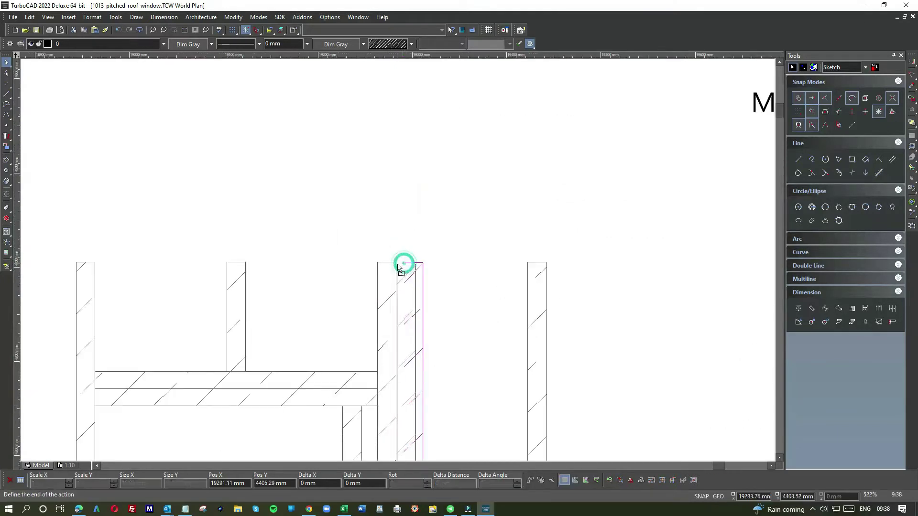
click(397, 264)
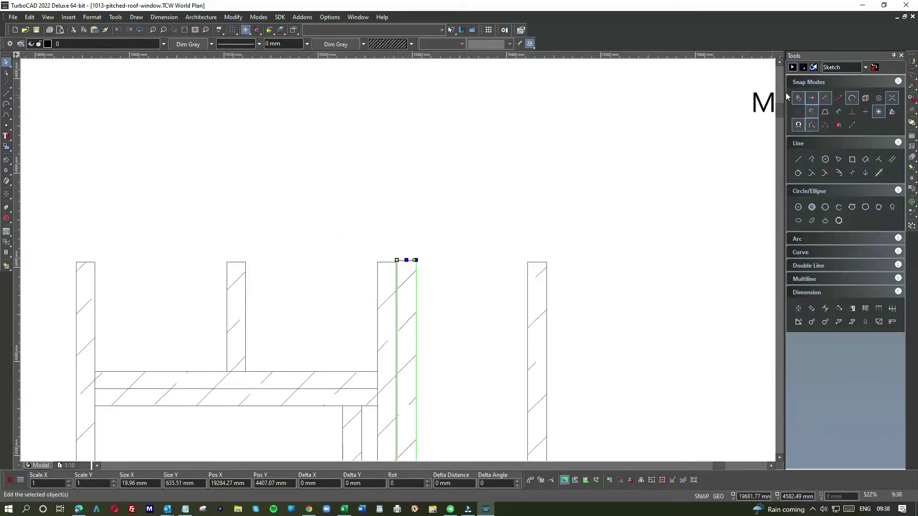
click(798, 98)
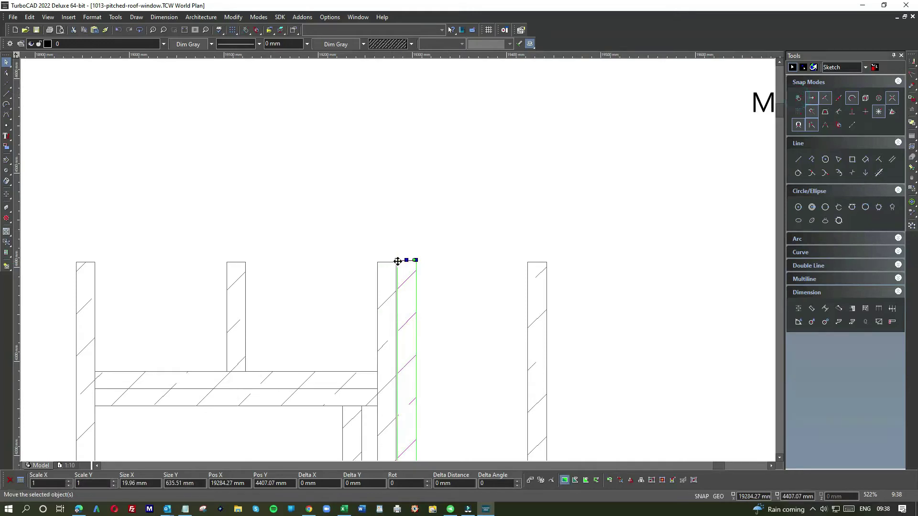
click(455, 297)
scroll(399, 265, down, 1)
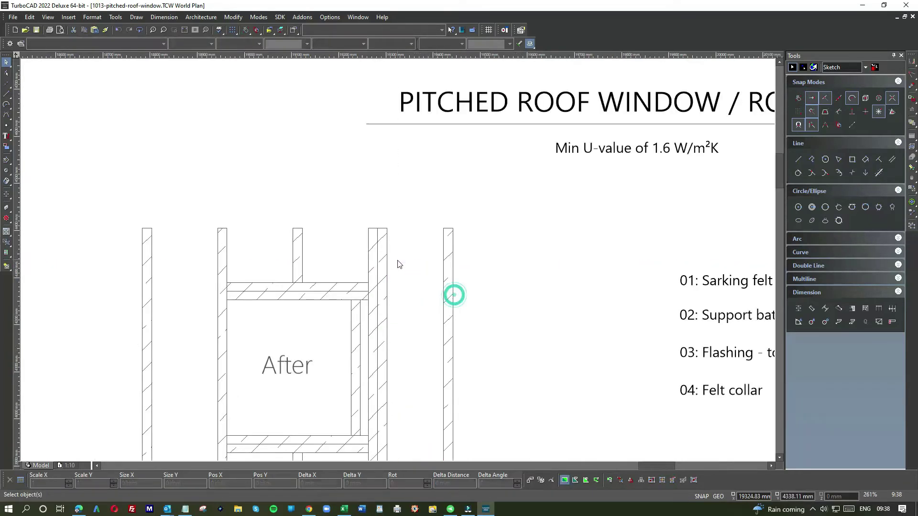
scroll(399, 264, down, 1)
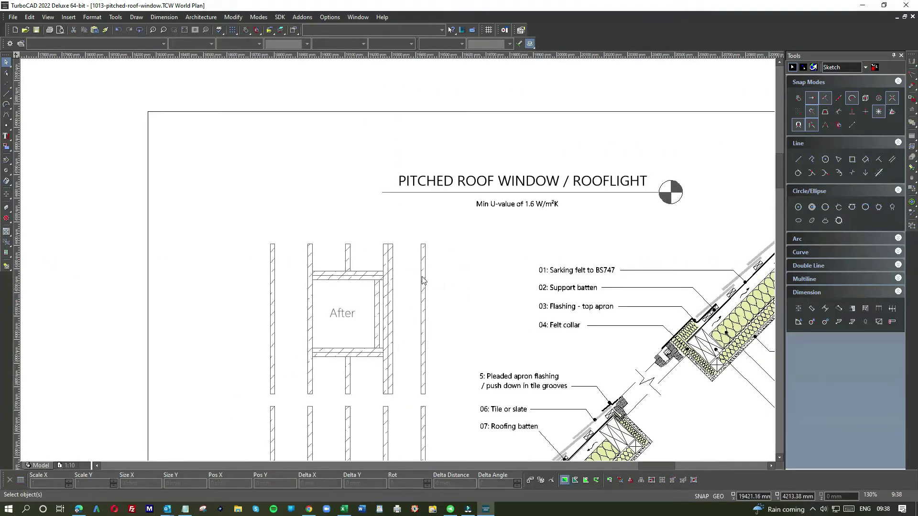
Slide the rafter above the opening flush against the right-hand rafter to double it
click(423, 246)
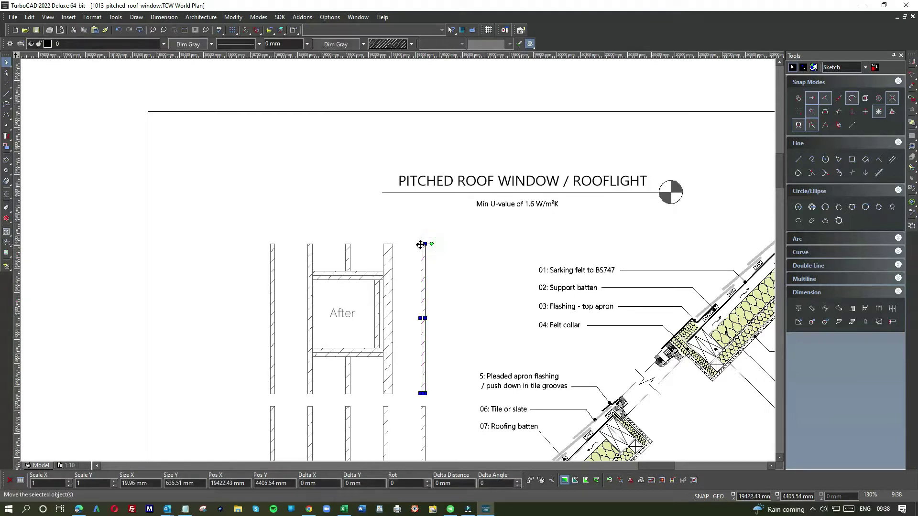
drag(421, 245, 301, 248)
scroll(292, 247, up, 3)
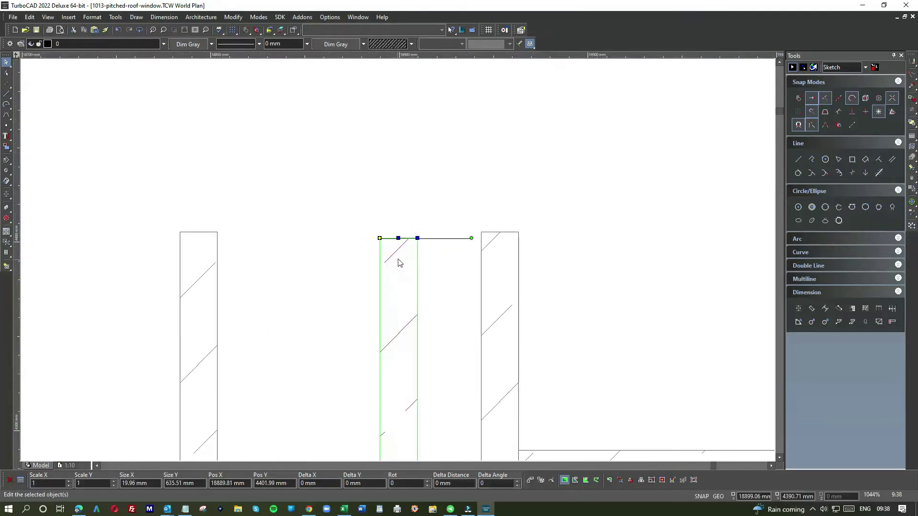
click(417, 239)
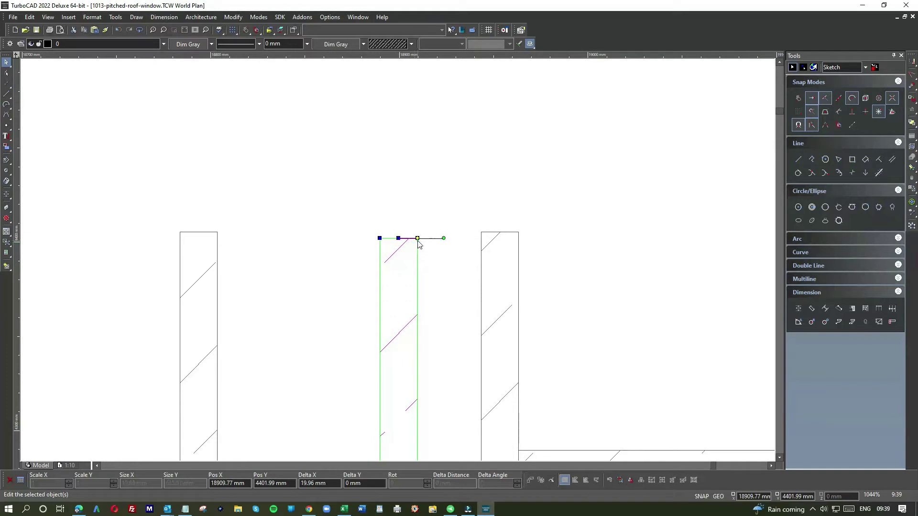
click(465, 234)
click(416, 238)
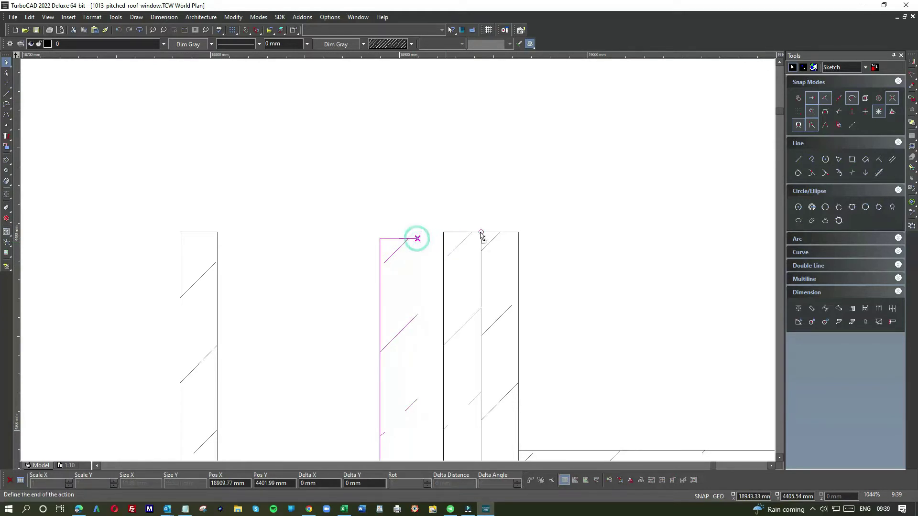
click(570, 235)
scroll(397, 264, down, 4)
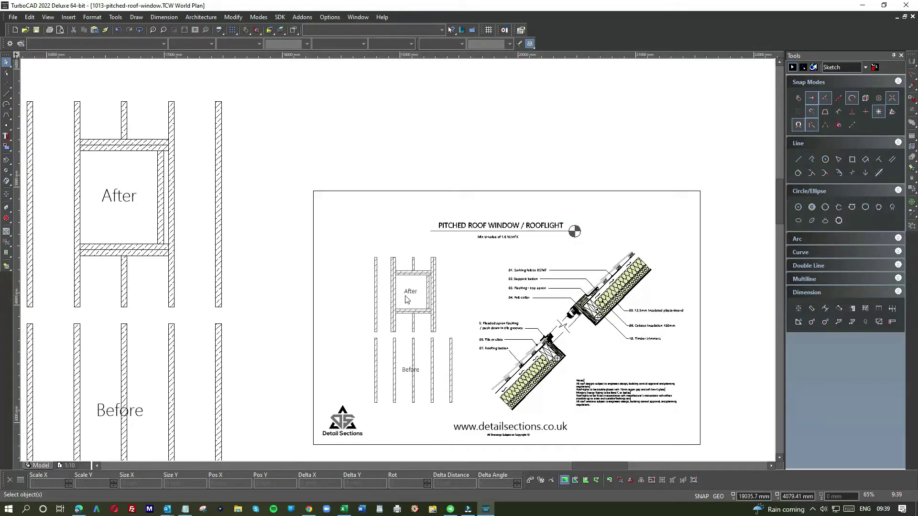
scroll(412, 306, up, 1)
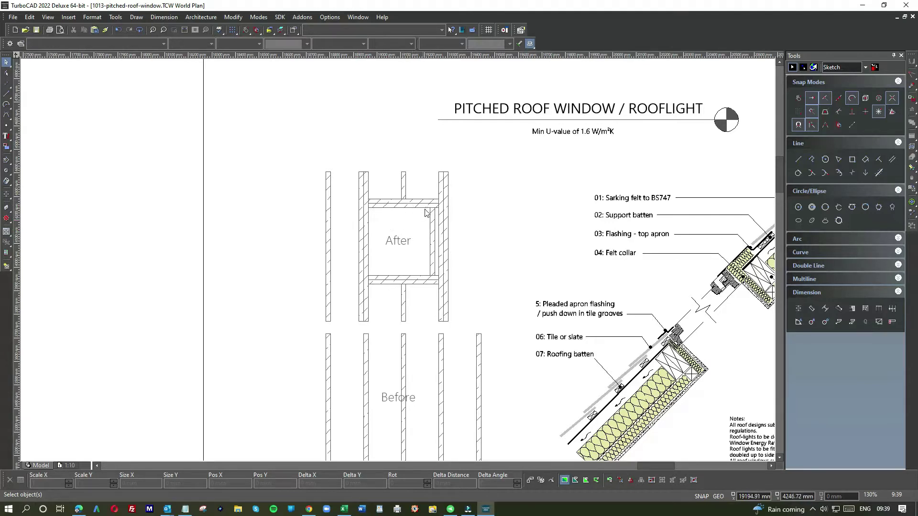
click(404, 244)
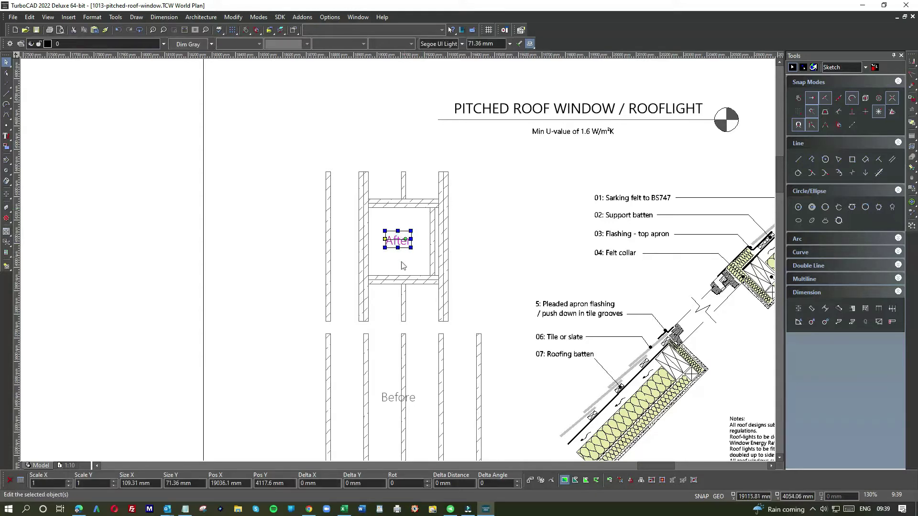
scroll(400, 268, down, 3)
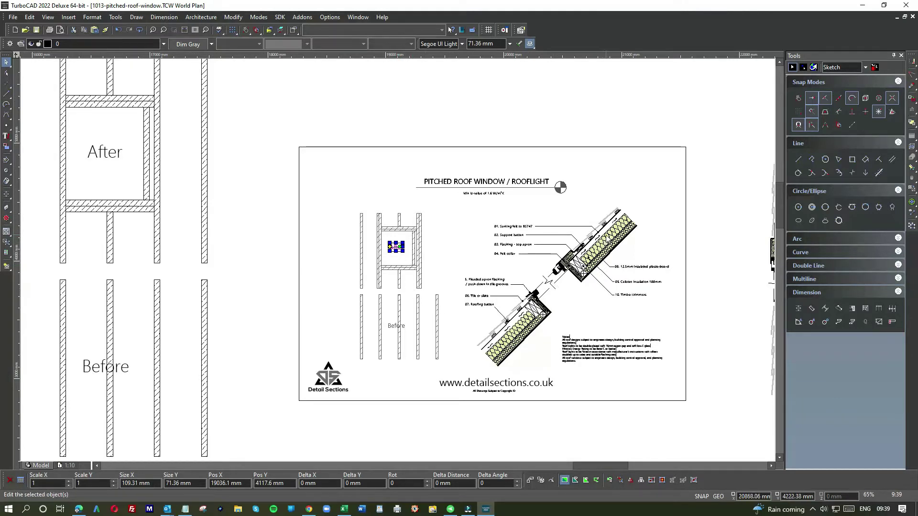
scroll(607, 236, up, 3)
scroll(398, 264, down, 3)
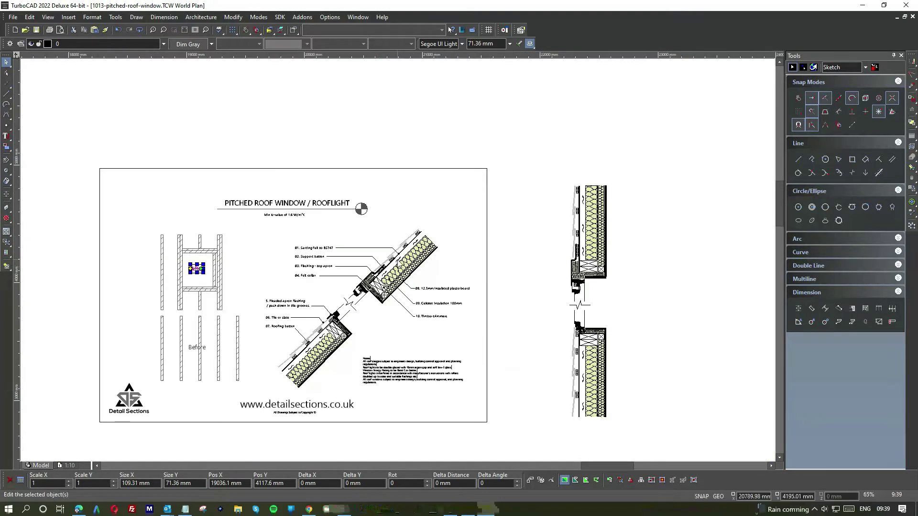
scroll(195, 281, up, 6)
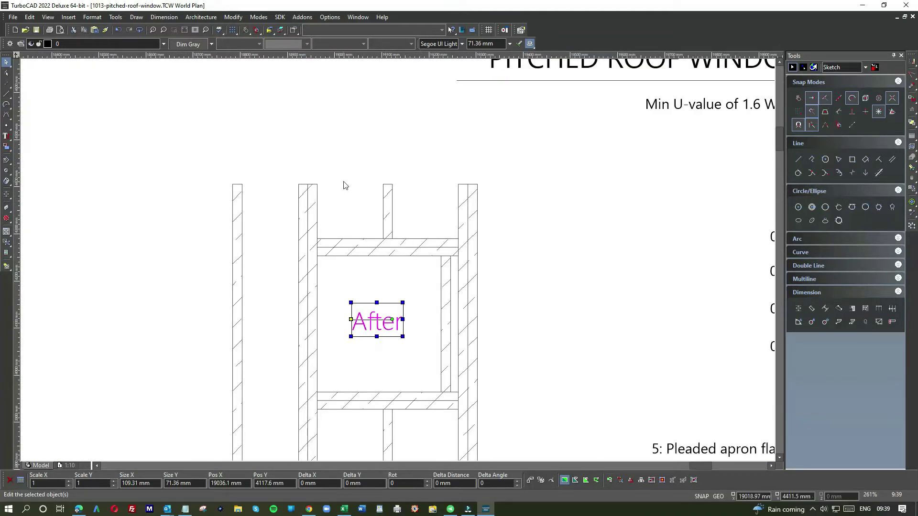
scroll(379, 252, down, 3)
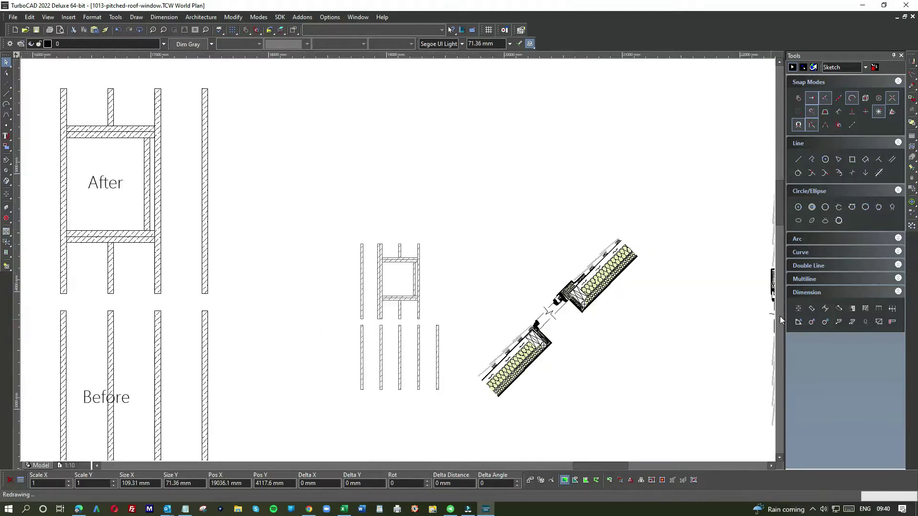
scroll(779, 317, down, 2)
scroll(630, 277, up, 4)
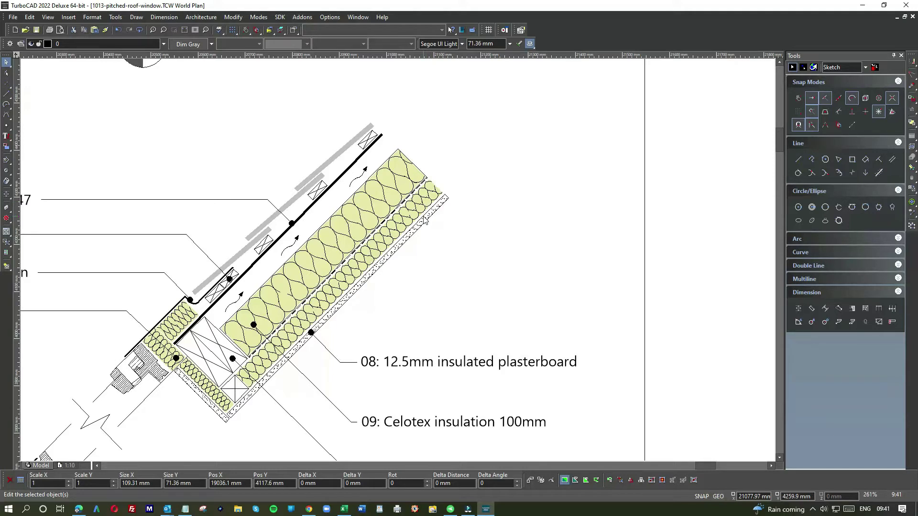
Replace 12.5mm with 50mm in callout 08's attribute text
click(408, 364)
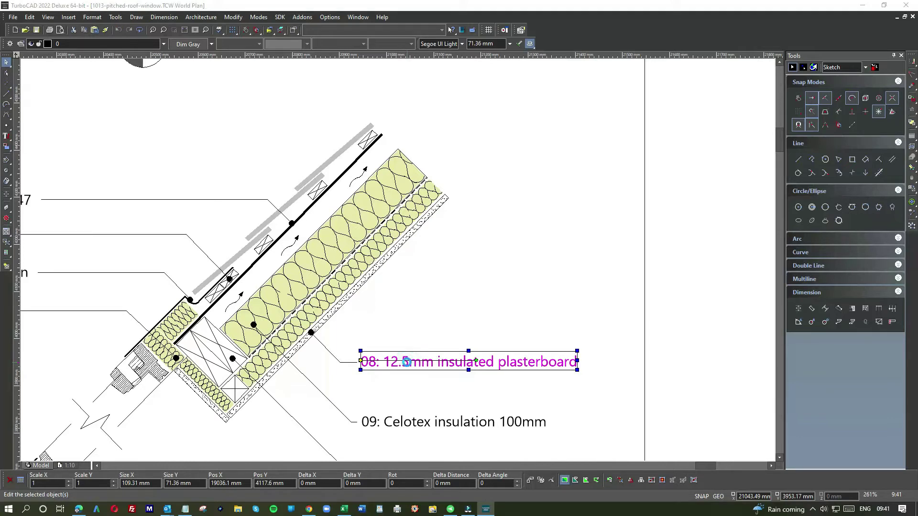
double_click(406, 362)
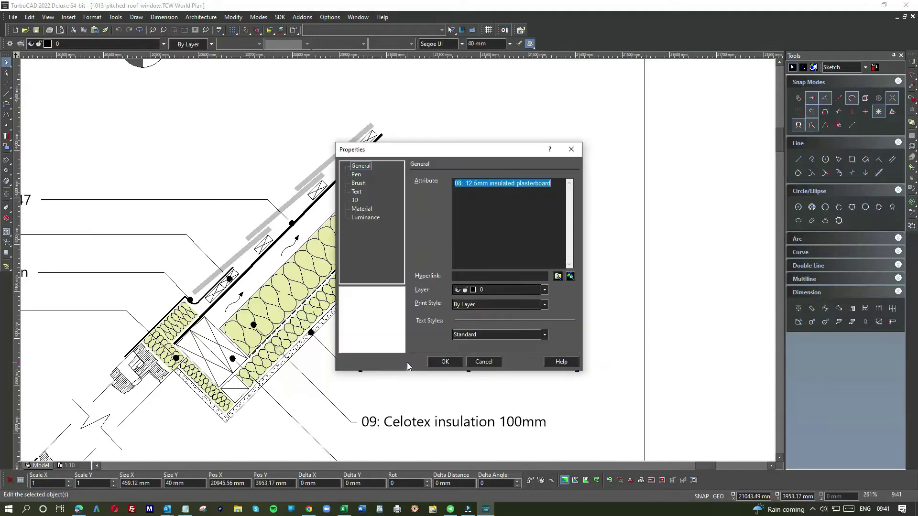
click(466, 183)
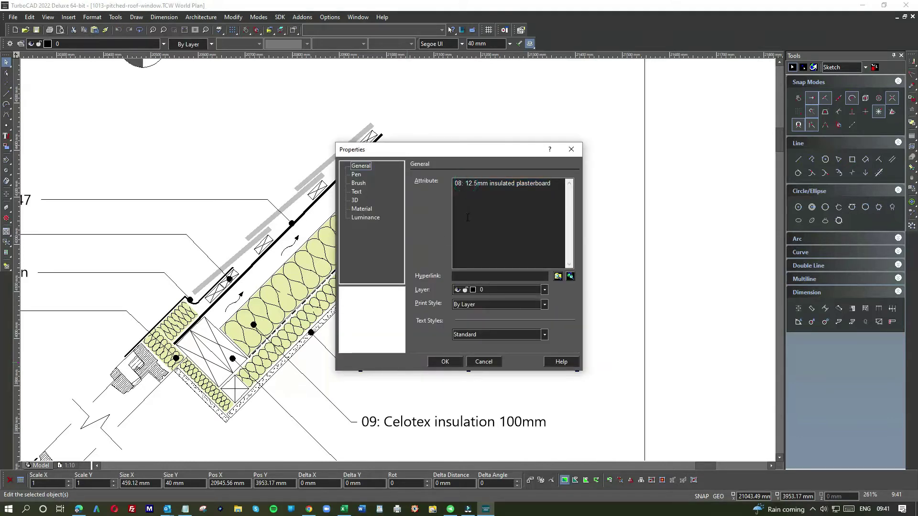
text(50)
key(Delete)
key(Delete)
key(Delete)
key(Delete)
click(445, 362)
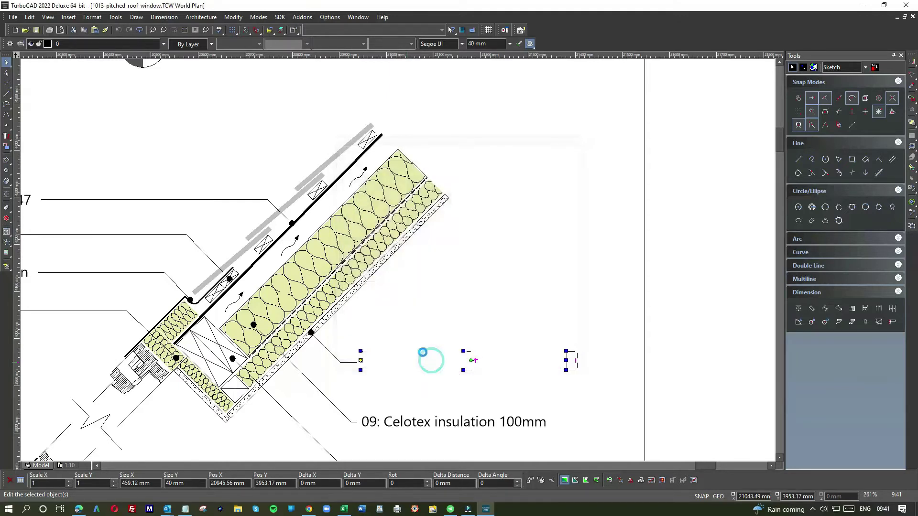
click(413, 303)
scroll(349, 328, down, 2)
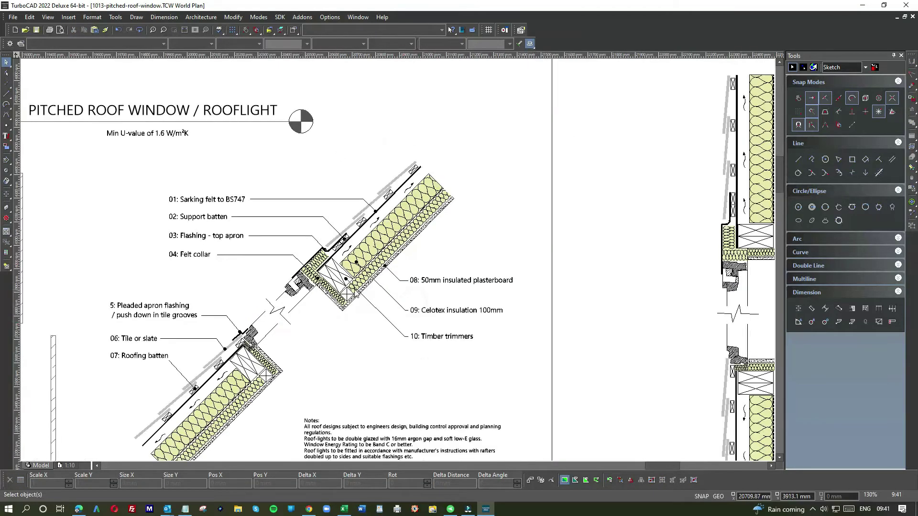
scroll(324, 292, up, 2)
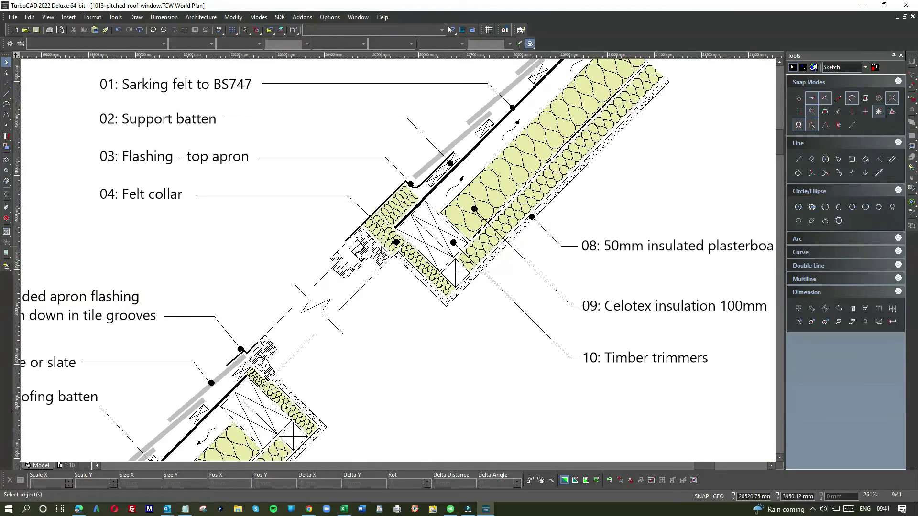
scroll(450, 174, down, 2)
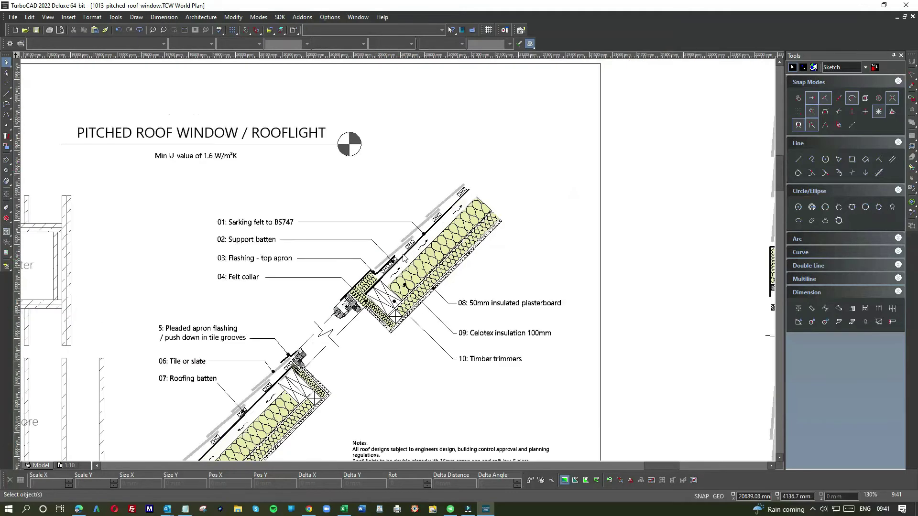
scroll(426, 235, up, 2)
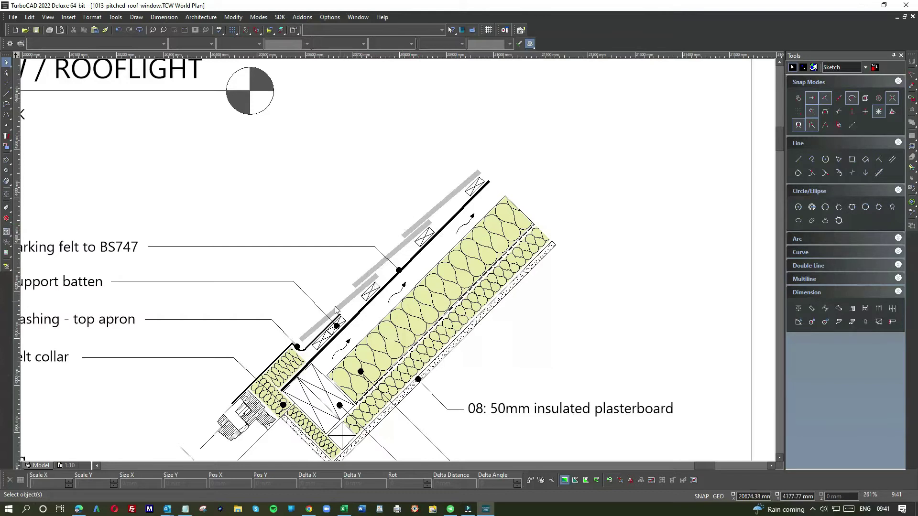
scroll(294, 360, up, 2)
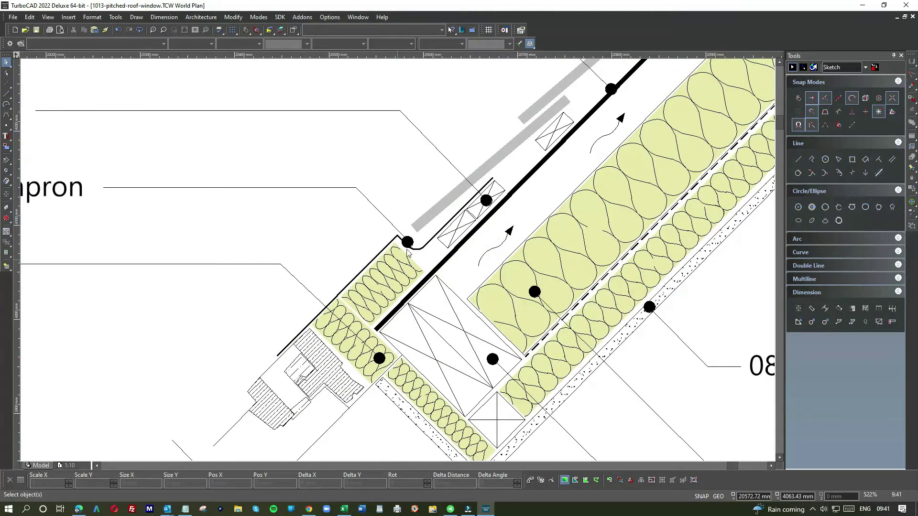
scroll(368, 253, down, 2)
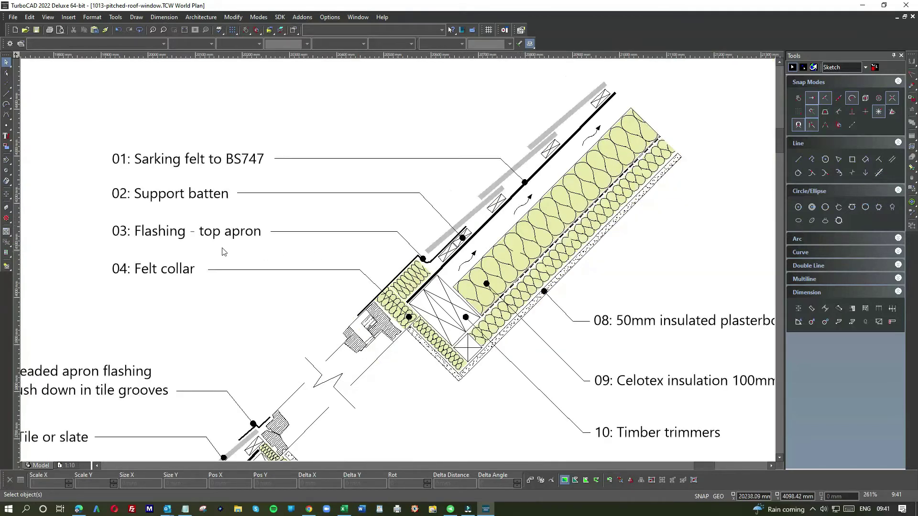
scroll(459, 237, up, 2)
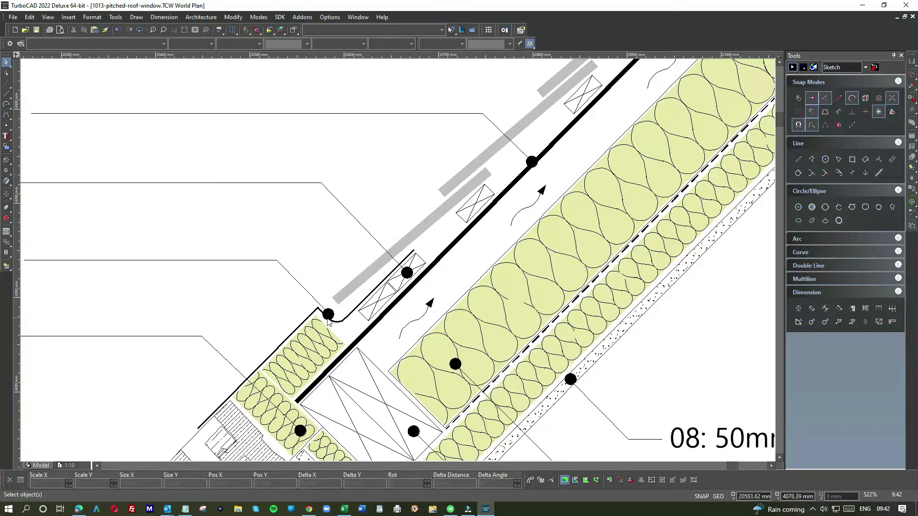
scroll(325, 307, down, 2)
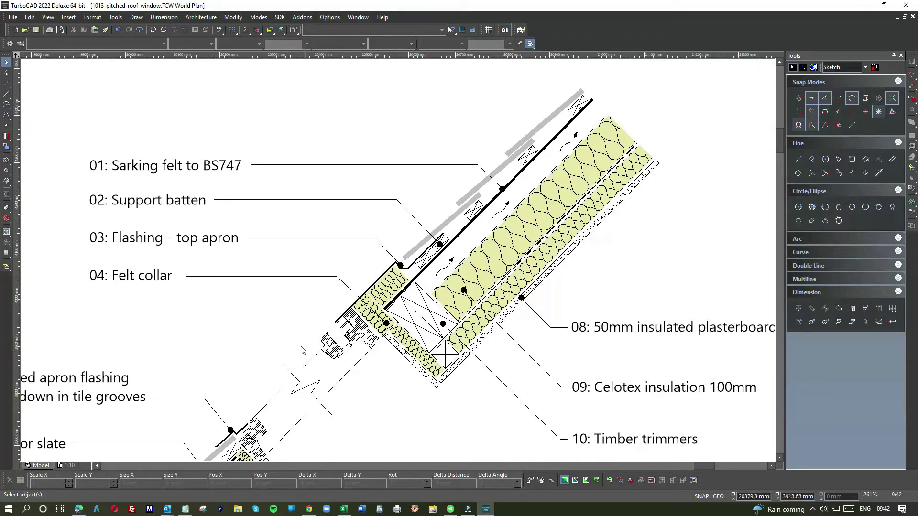
scroll(398, 263, down, 3)
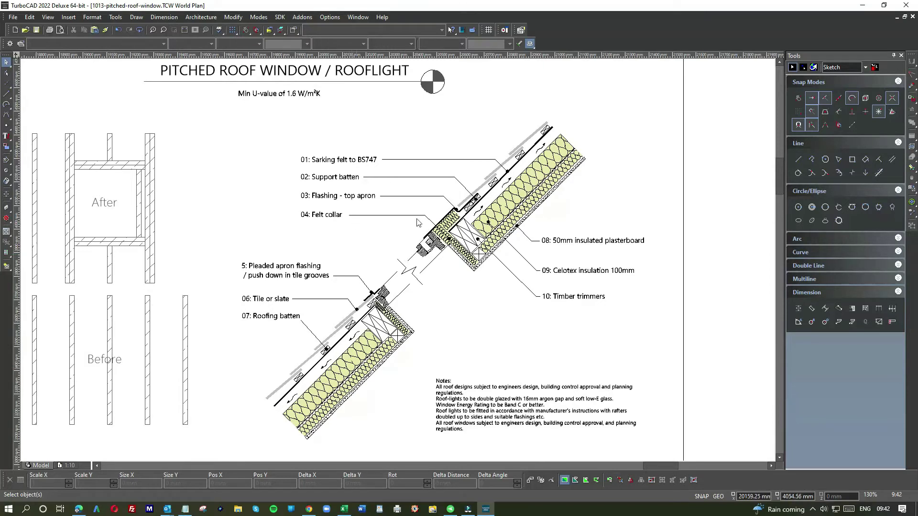
scroll(398, 262, up, 3)
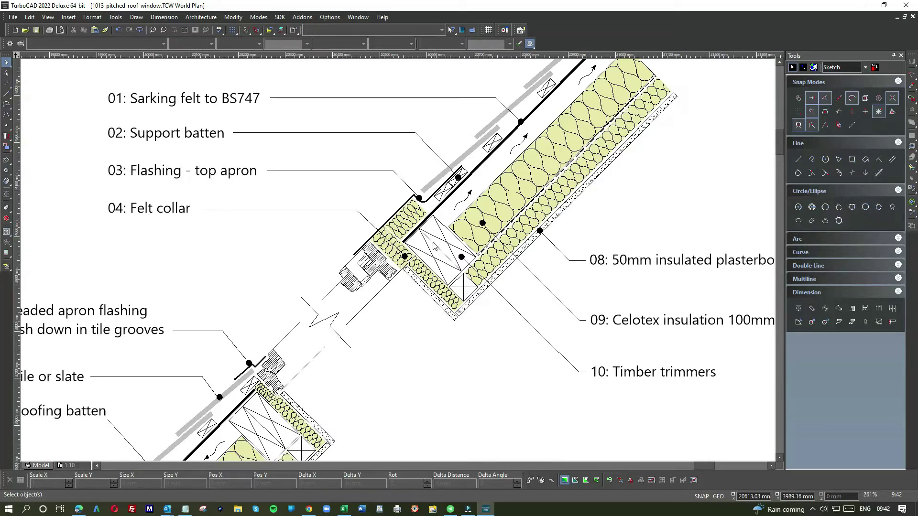
scroll(433, 246, down, 3)
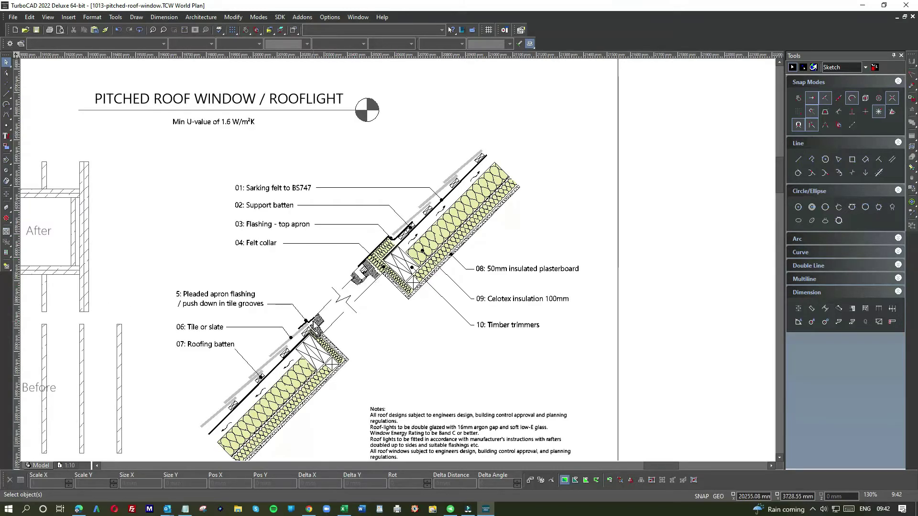
scroll(434, 245, down, 1)
scroll(399, 265, up, 1)
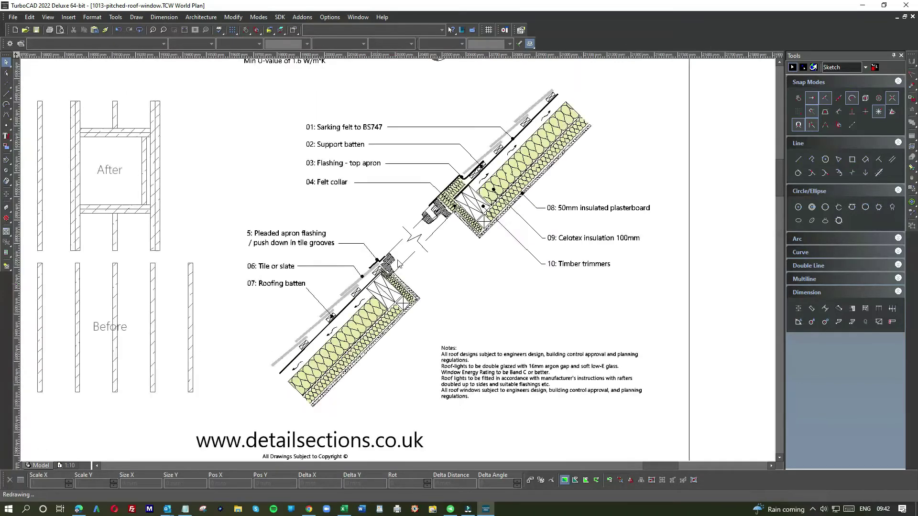
scroll(400, 265, up, 2)
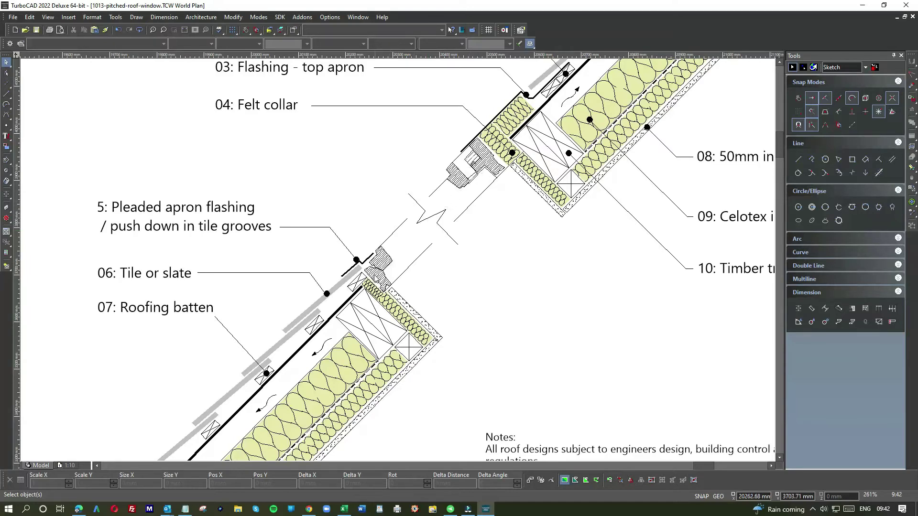
scroll(376, 276, up, 2)
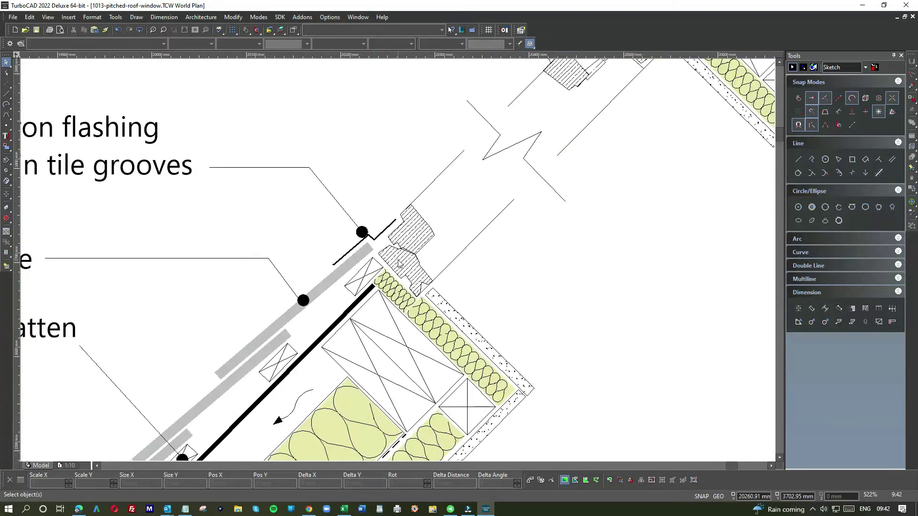
scroll(399, 264, down, 2)
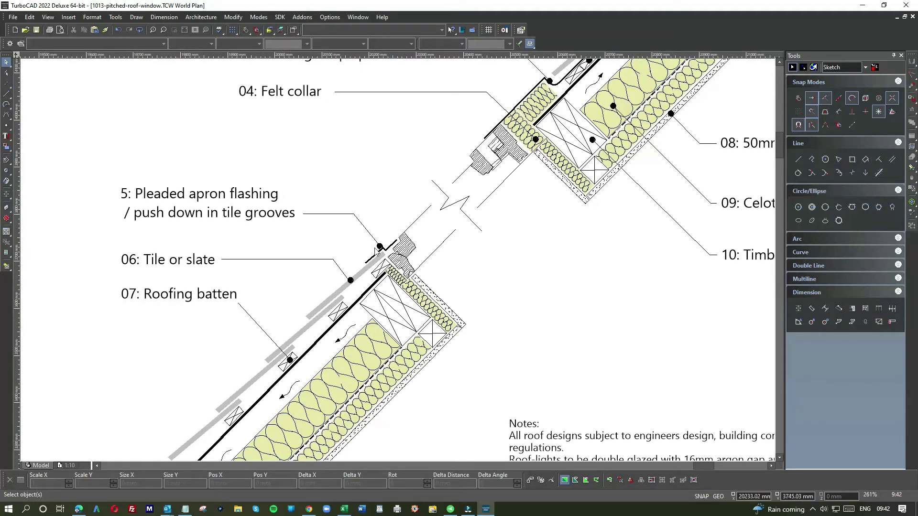
scroll(378, 251, up, 4)
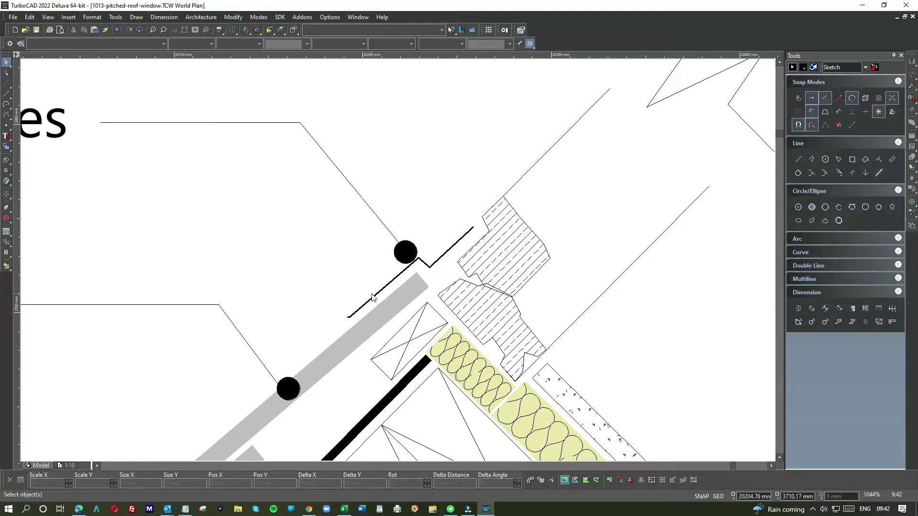
scroll(375, 297, down, 2)
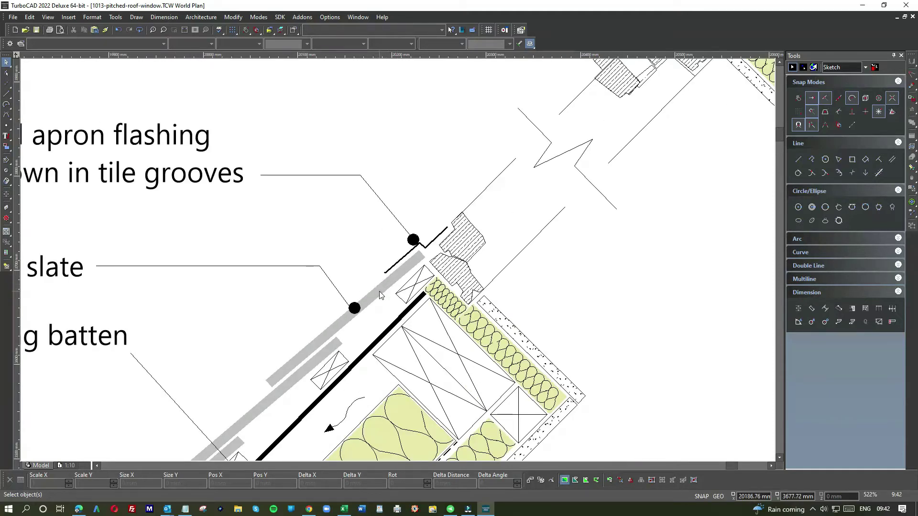
scroll(381, 295, down, 2)
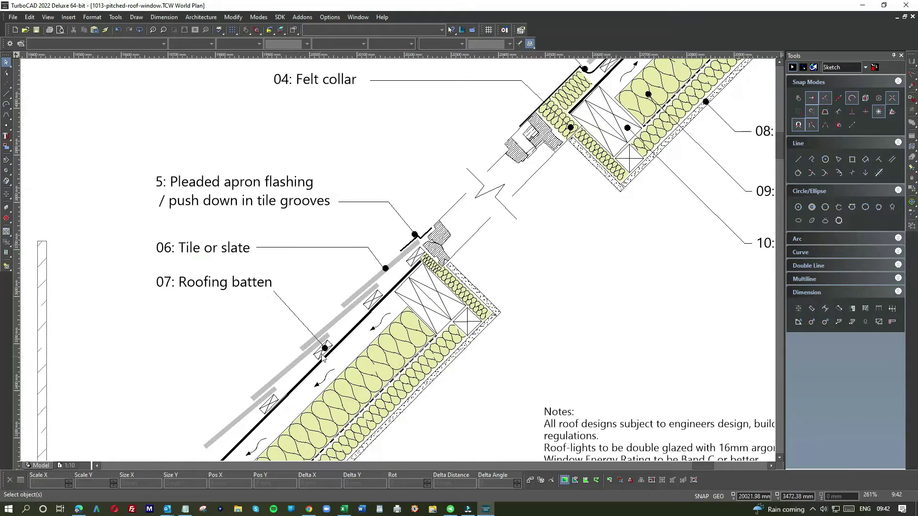
scroll(363, 304, down, 2)
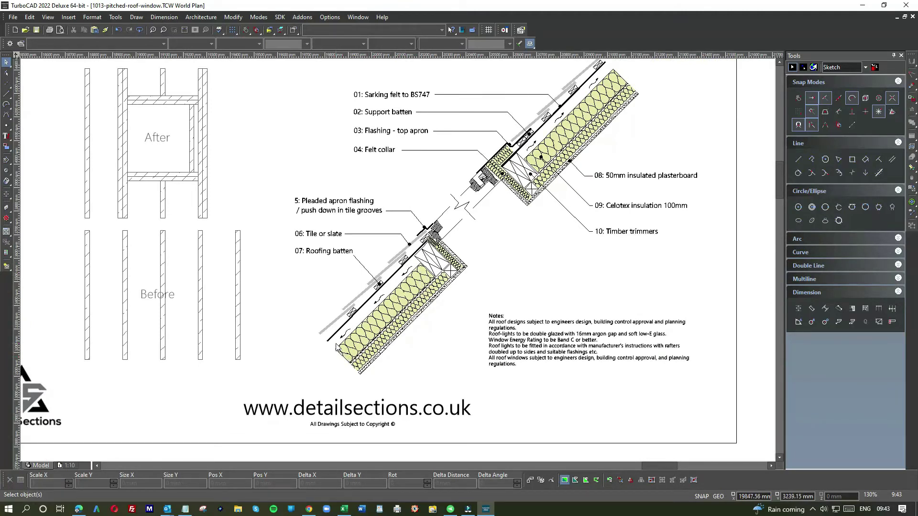
scroll(443, 283, up, 2)
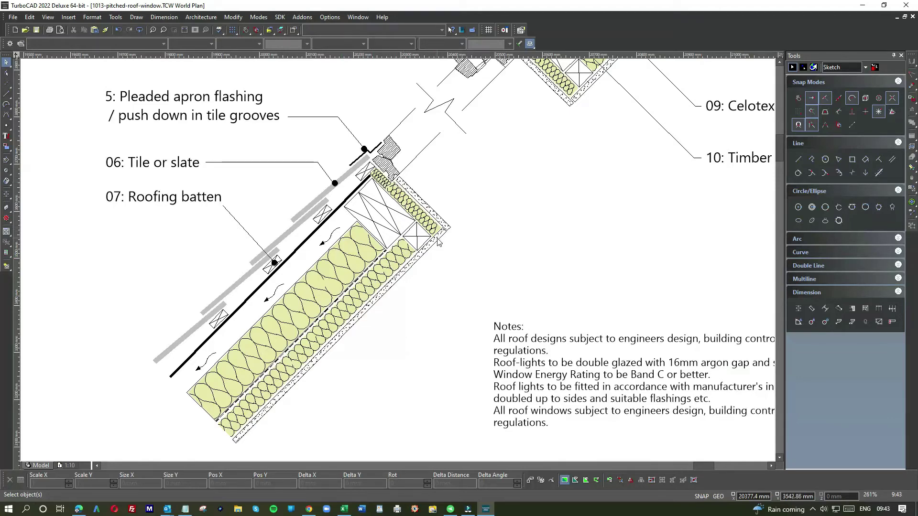
scroll(424, 239, up, 4)
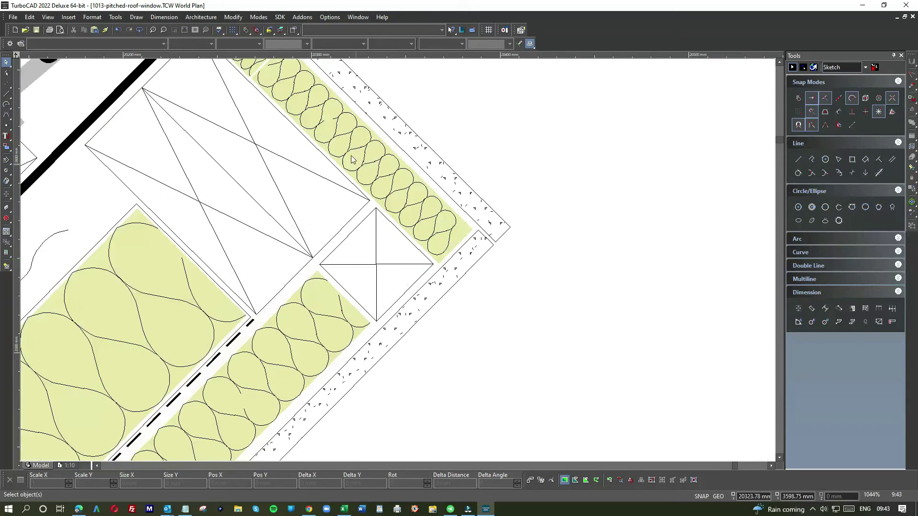
scroll(399, 263, down, 2)
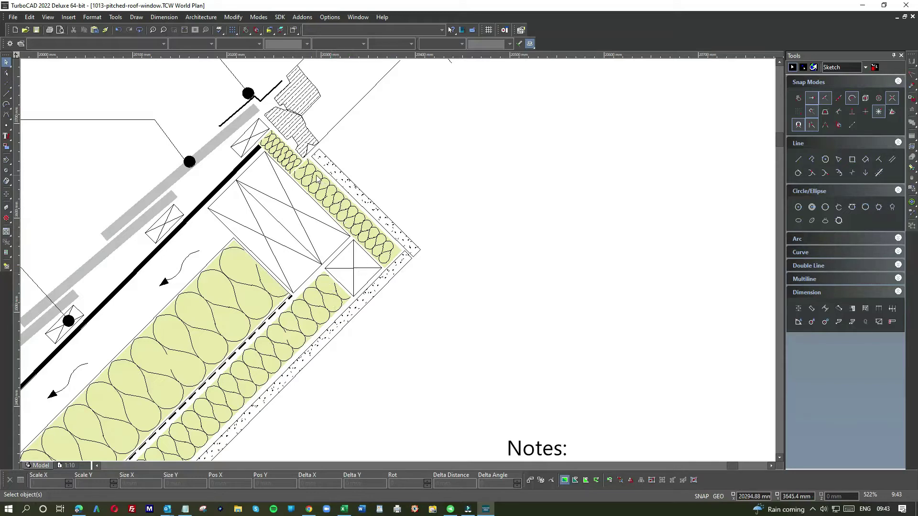
scroll(357, 220, down, 3)
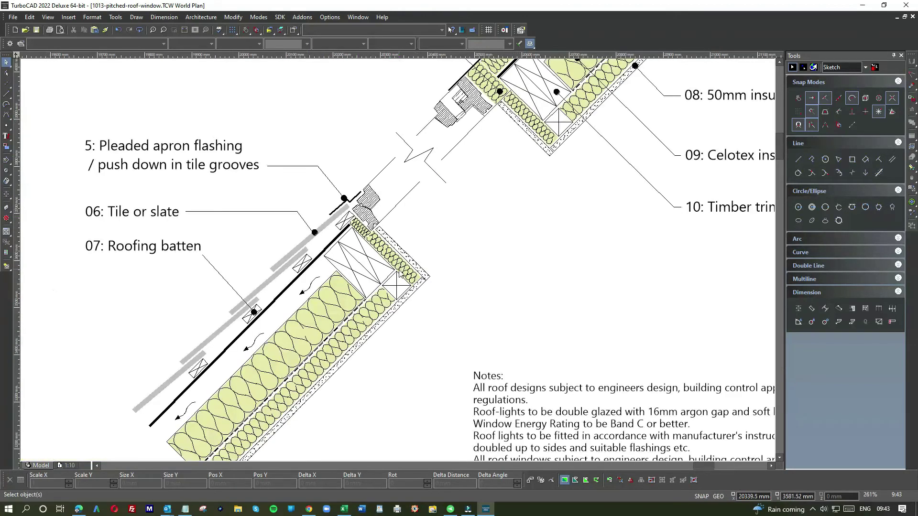
scroll(400, 273, down, 3)
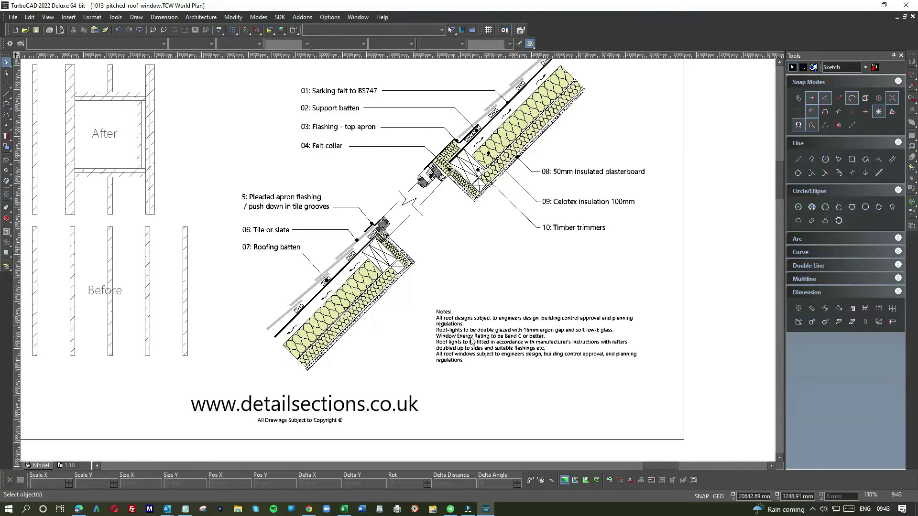
scroll(456, 343, down, 3)
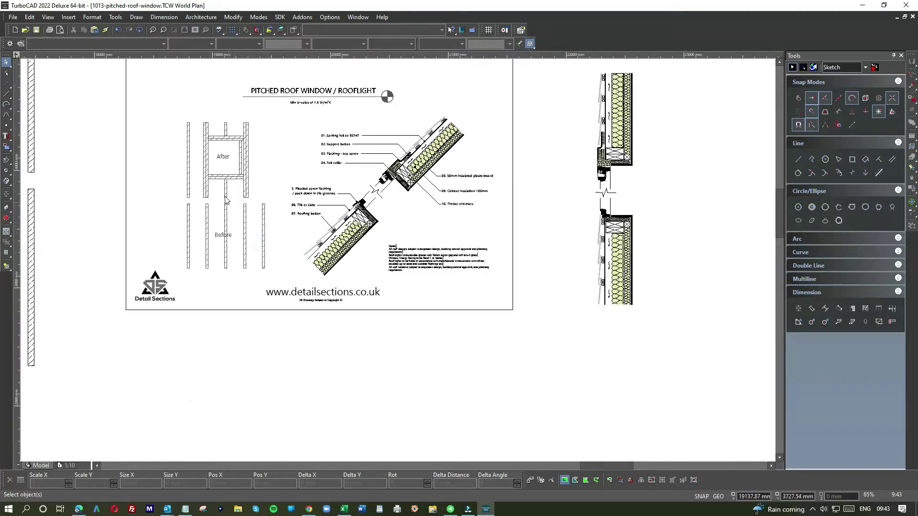
scroll(222, 170, up, 3)
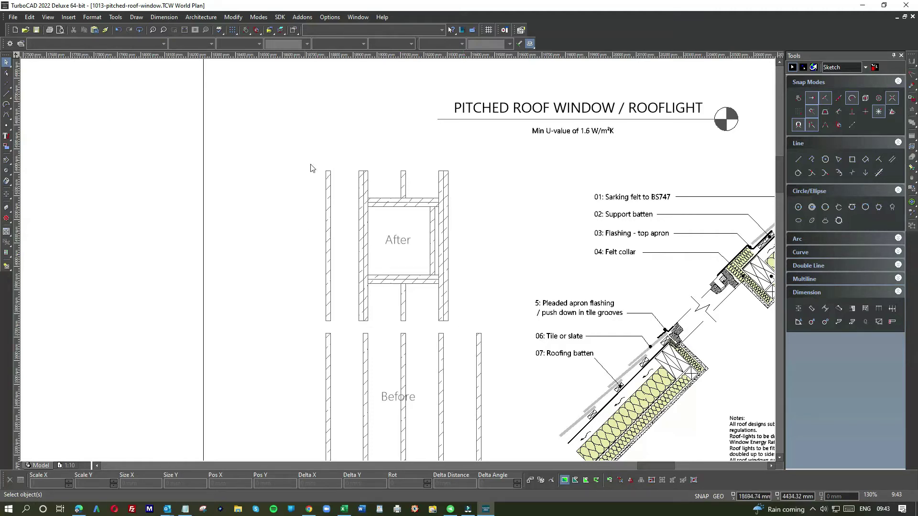
scroll(442, 258, down, 2)
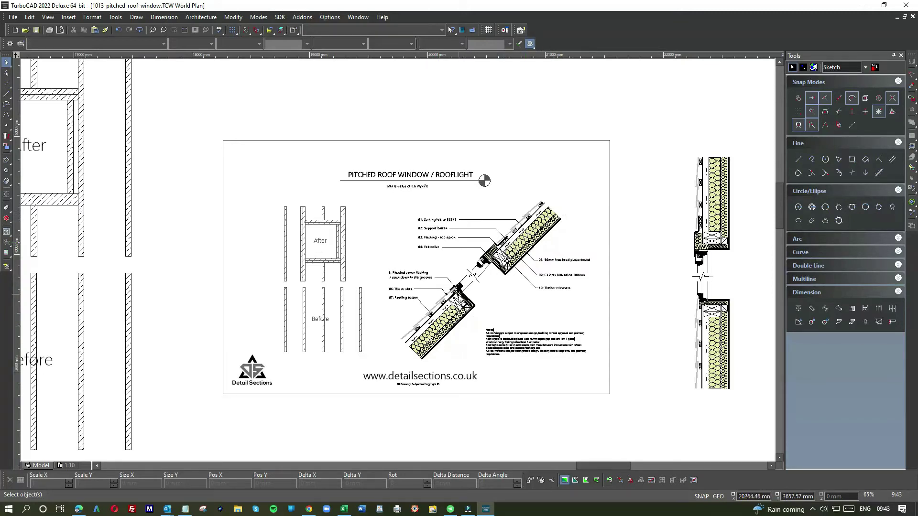
scroll(526, 319, up, 3)
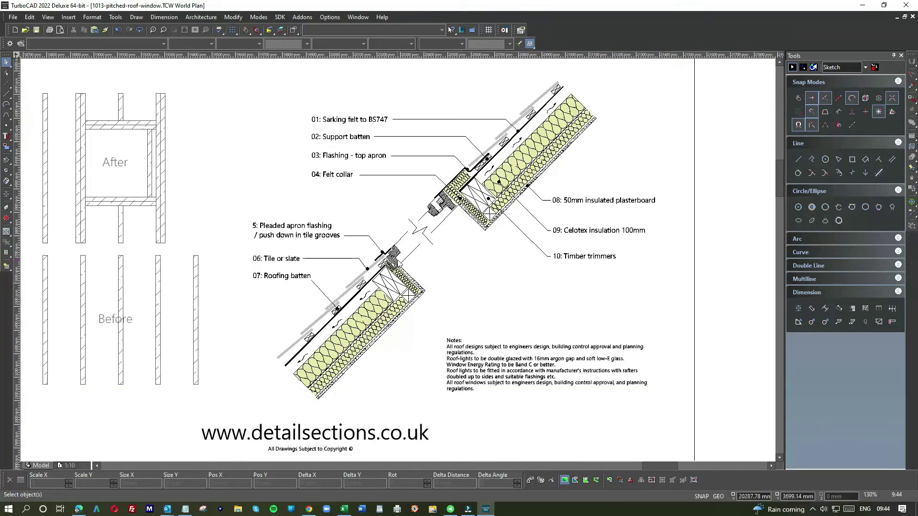
scroll(400, 261, down, 3)
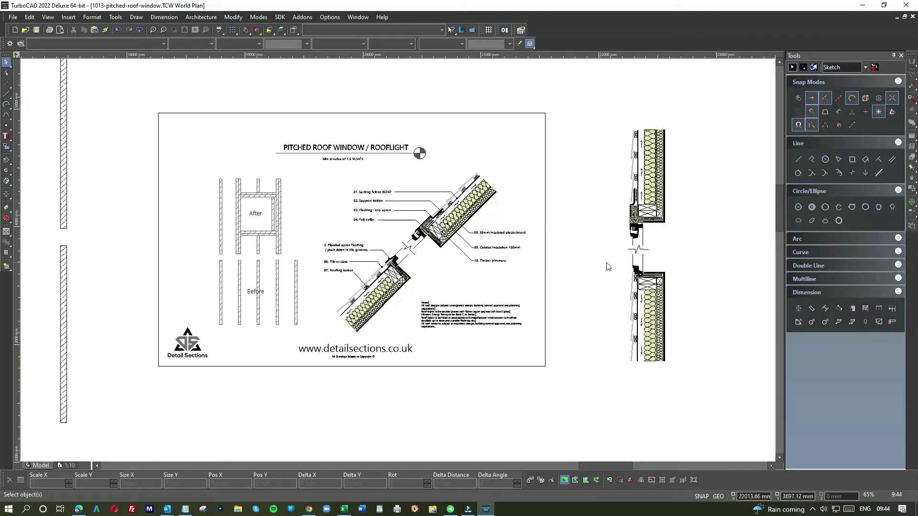
scroll(627, 219, up, 3)
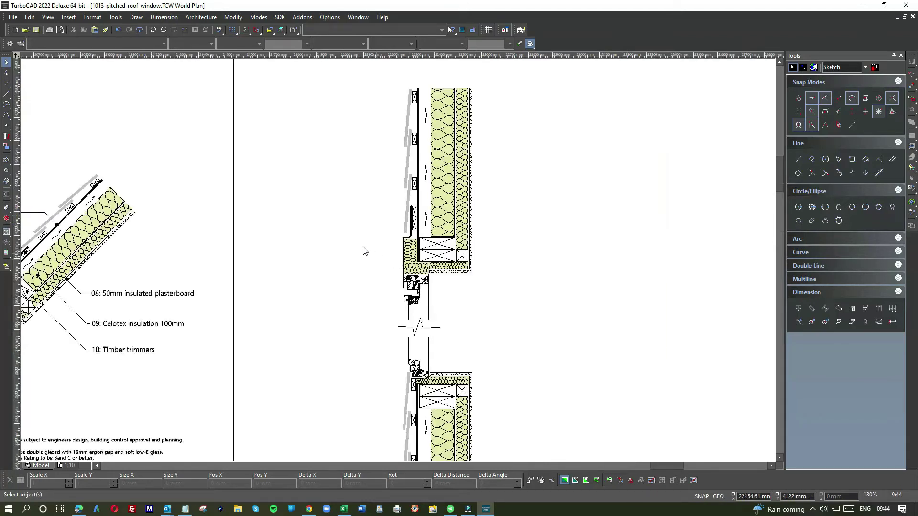
scroll(333, 273, down, 3)
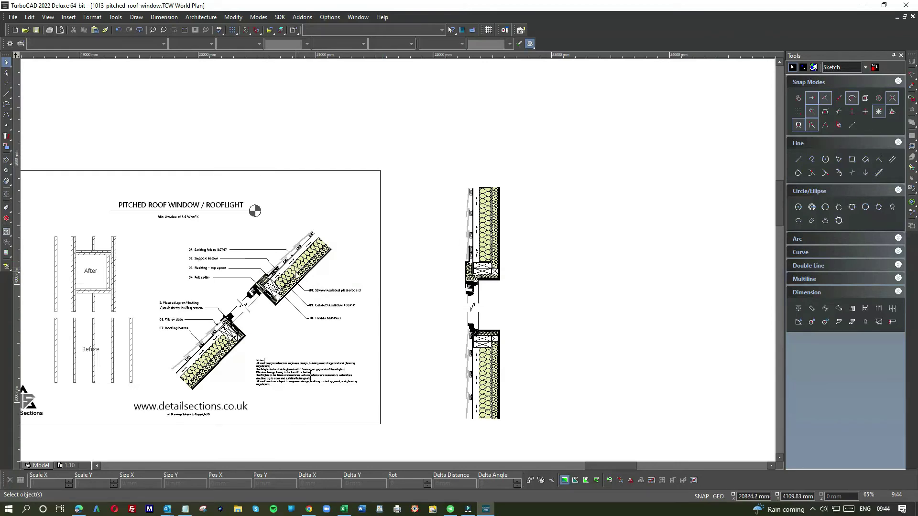
scroll(297, 265, up, 3)
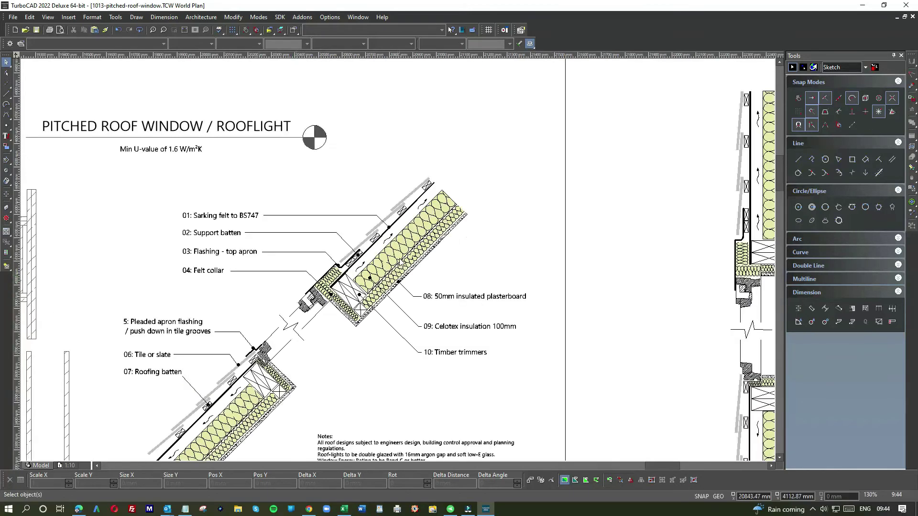
scroll(400, 263, down, 3)
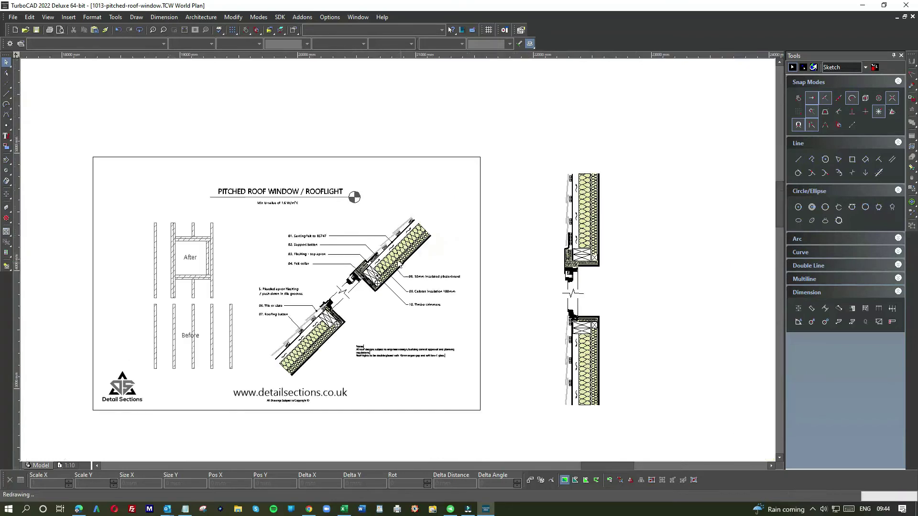
scroll(595, 224, up, 6)
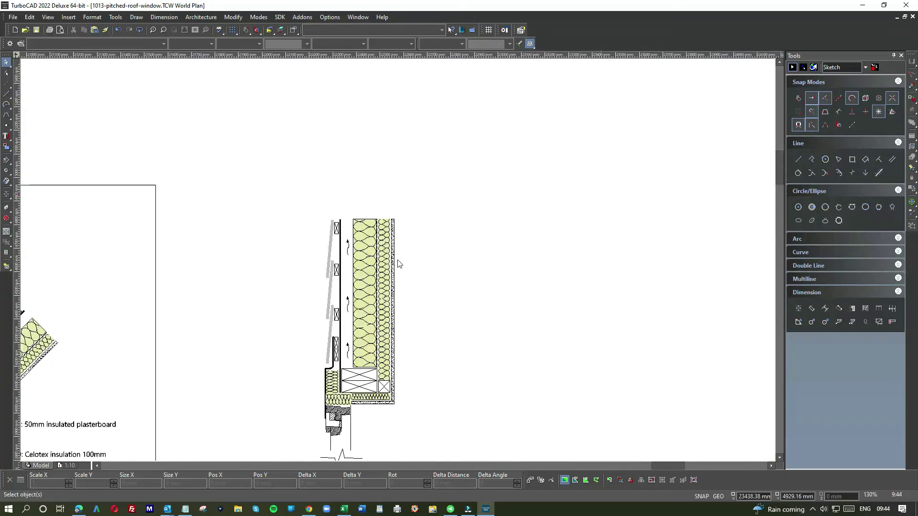
click(392, 243)
click(392, 241)
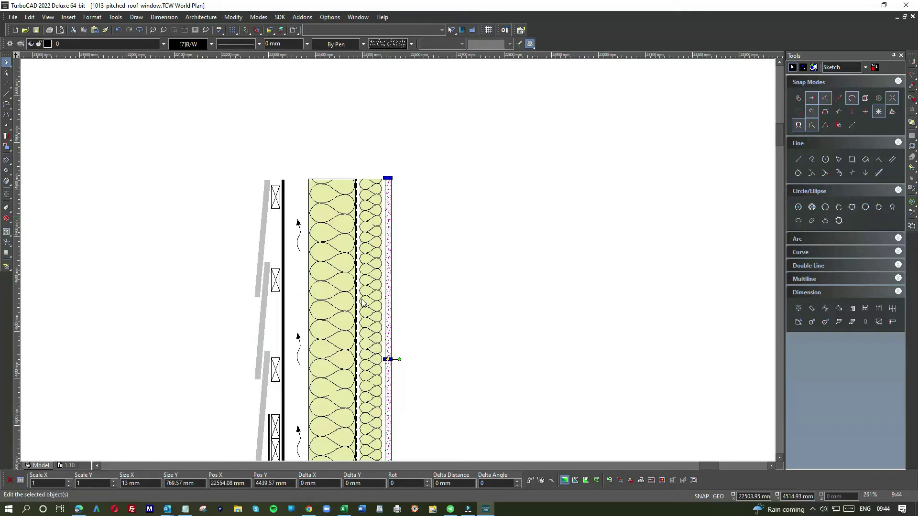
click(436, 186)
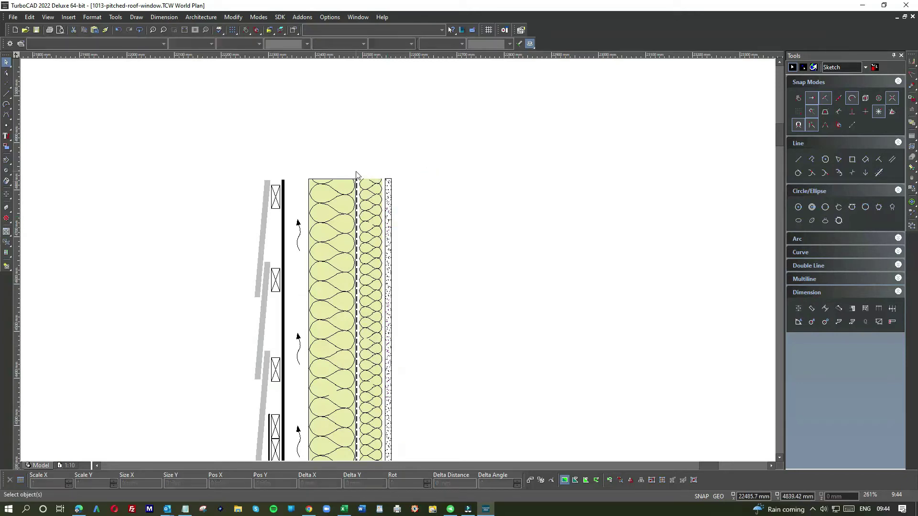
click(358, 171)
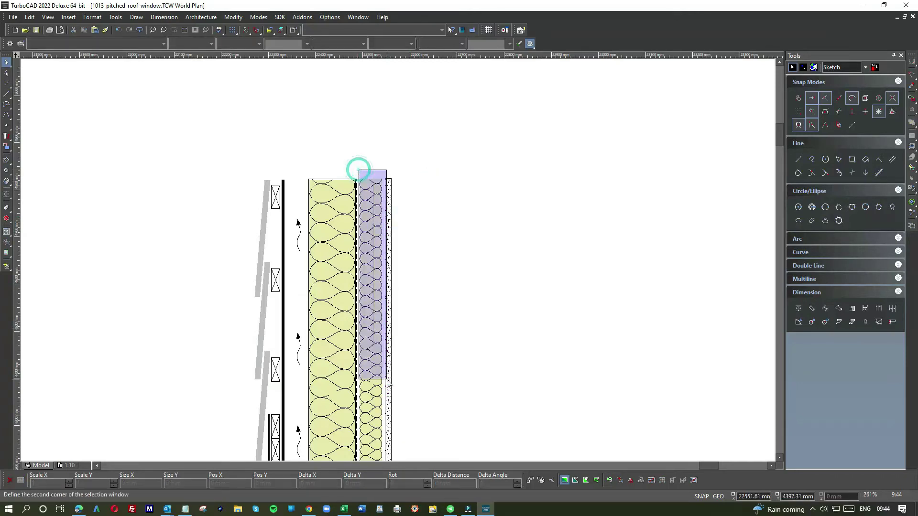
scroll(400, 297, down, 3)
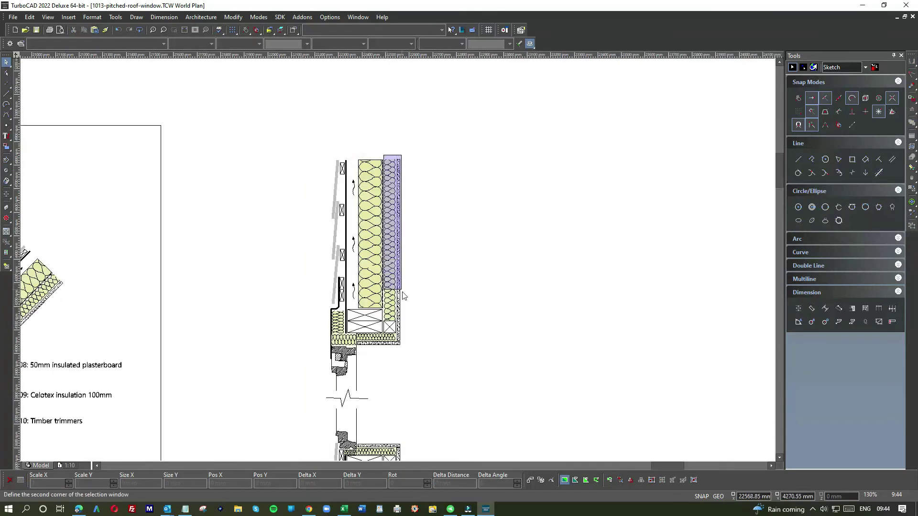
click(406, 321)
click(453, 319)
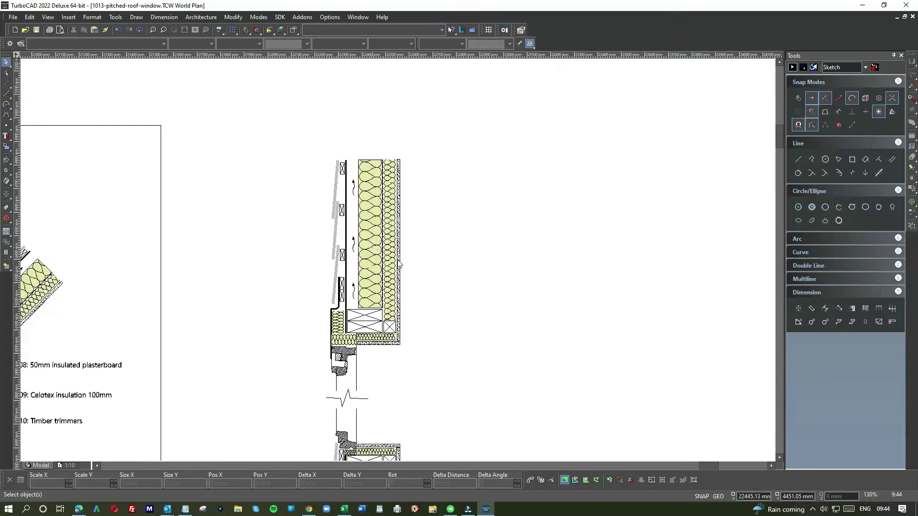
scroll(400, 242, up, 3)
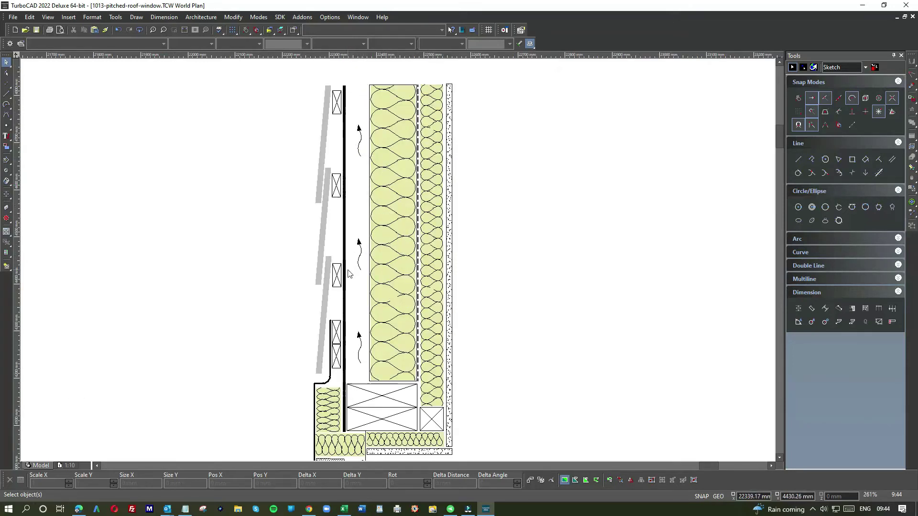
scroll(397, 261, down, 3)
scroll(392, 233, up, 3)
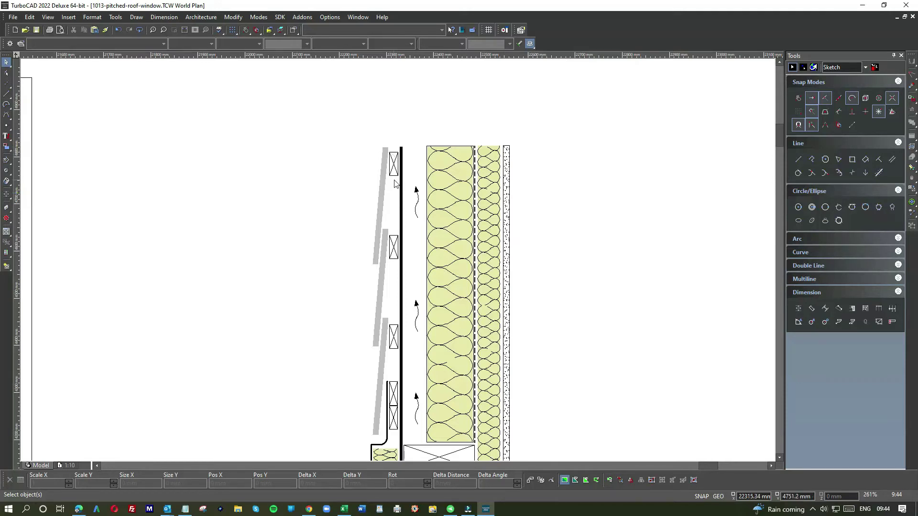
scroll(392, 297, down, 2)
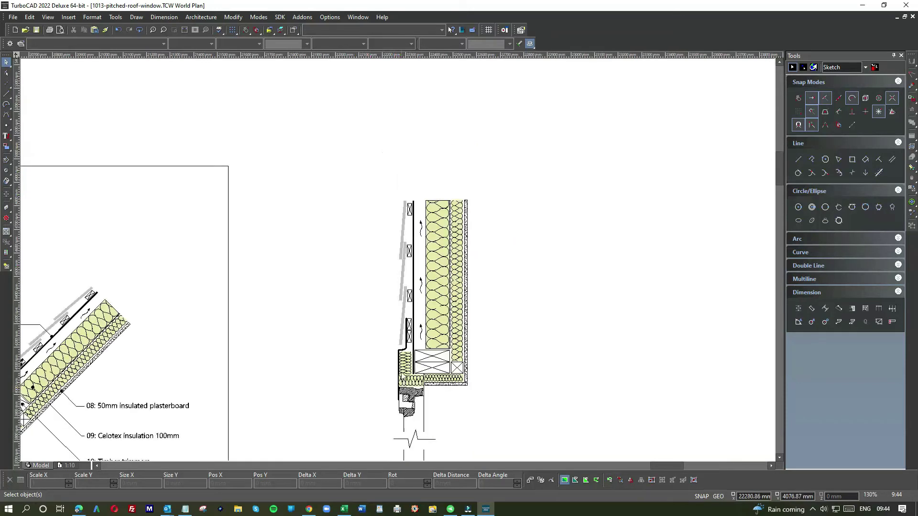
scroll(403, 362, up, 2)
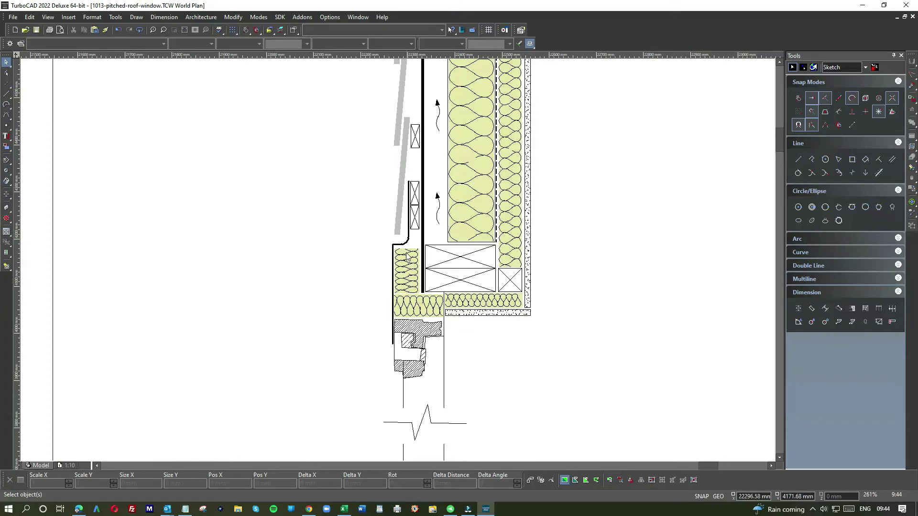
scroll(407, 256, down, 2)
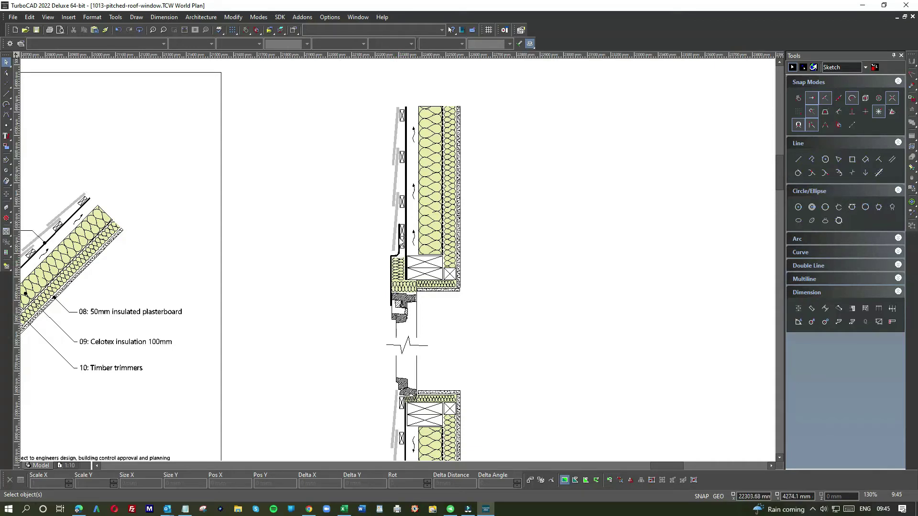
scroll(404, 231, down, 2)
scroll(405, 286, up, 4)
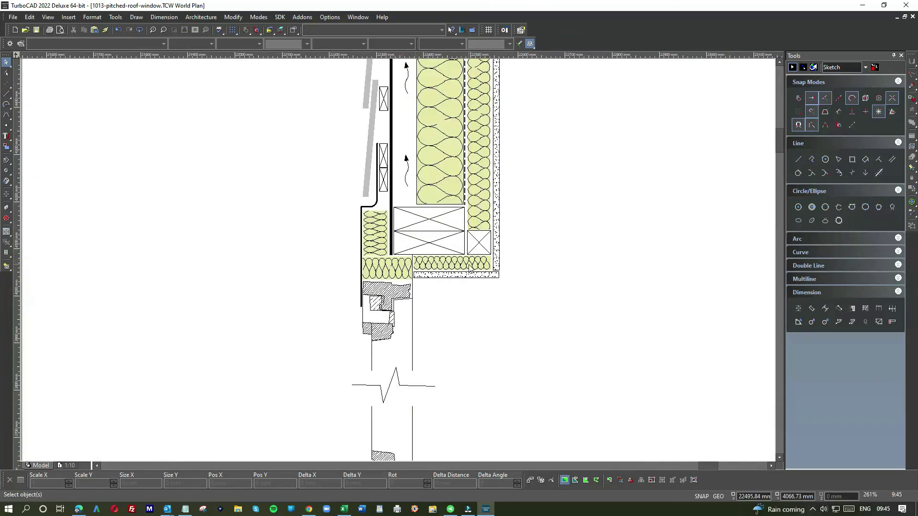
scroll(486, 173, down, 4)
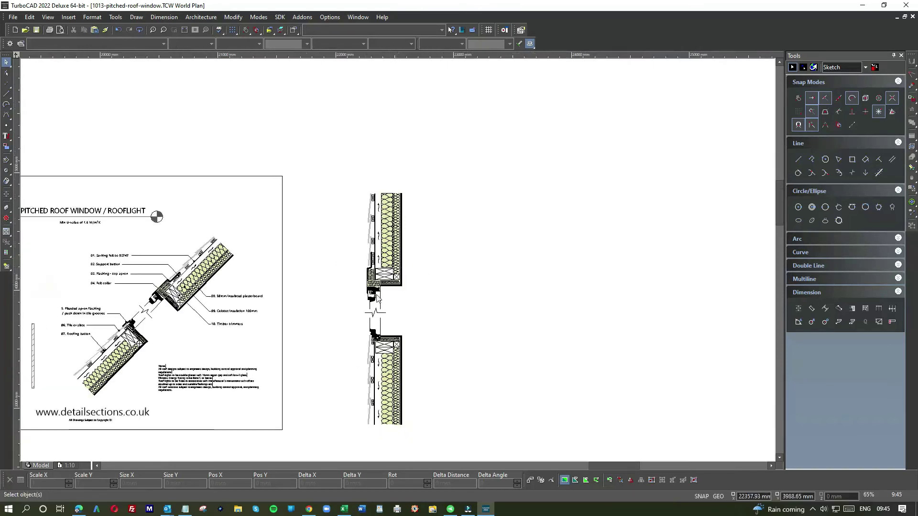
scroll(363, 319, down, 2)
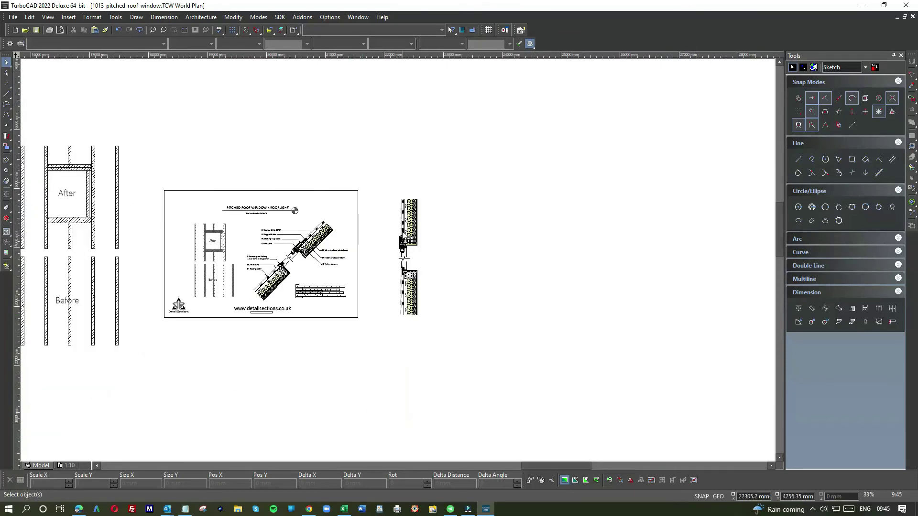
scroll(399, 224, up, 2)
scroll(388, 271, down, 2)
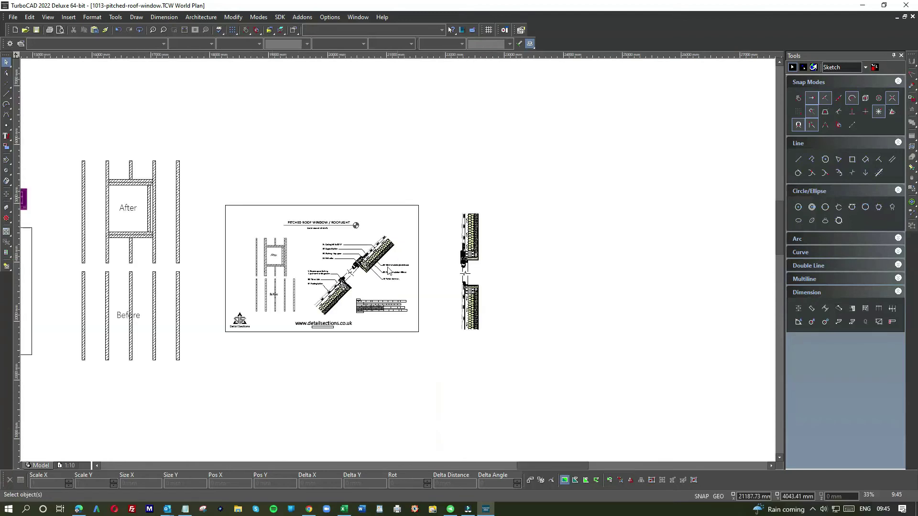
scroll(310, 278, up, 2)
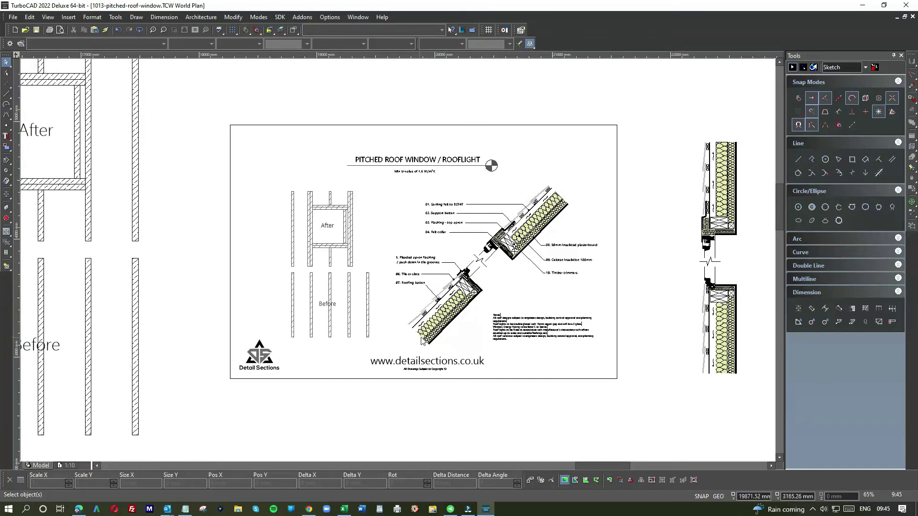
scroll(399, 210, up, 3)
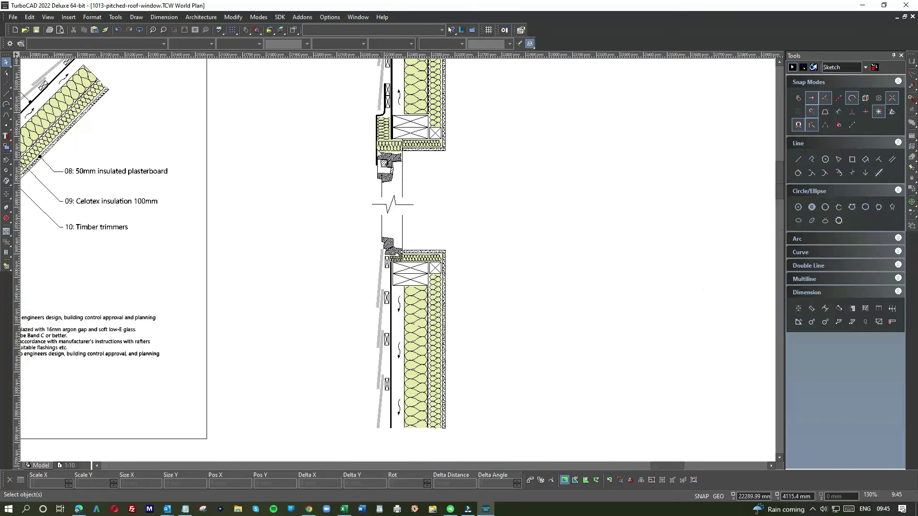
scroll(398, 209, down, 3)
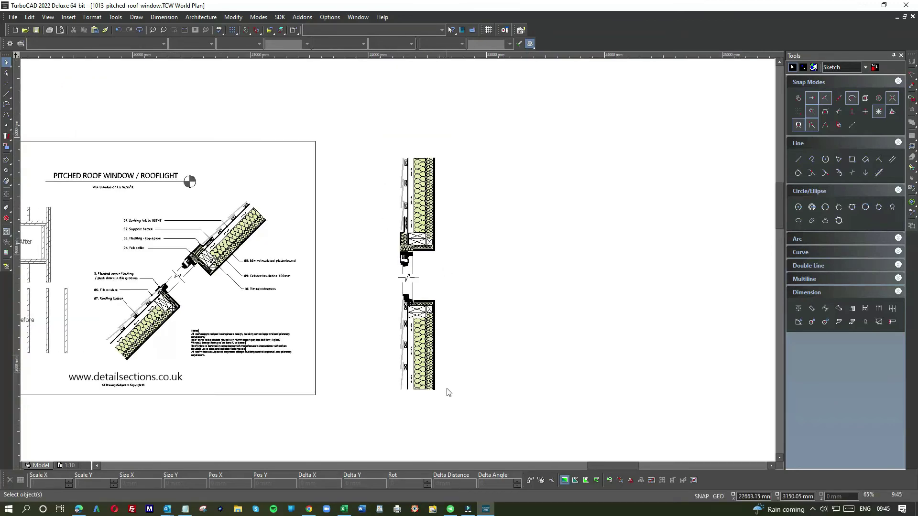
drag(374, 149, 482, 425)
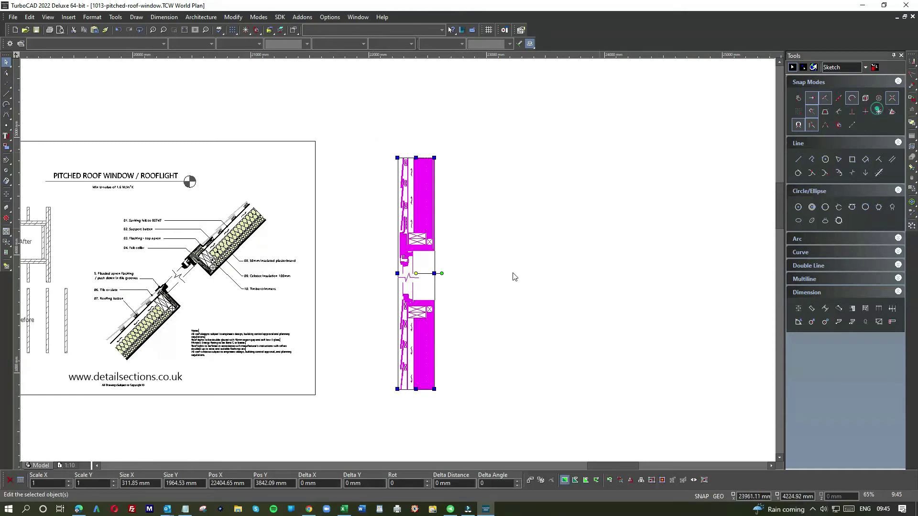
click(442, 273)
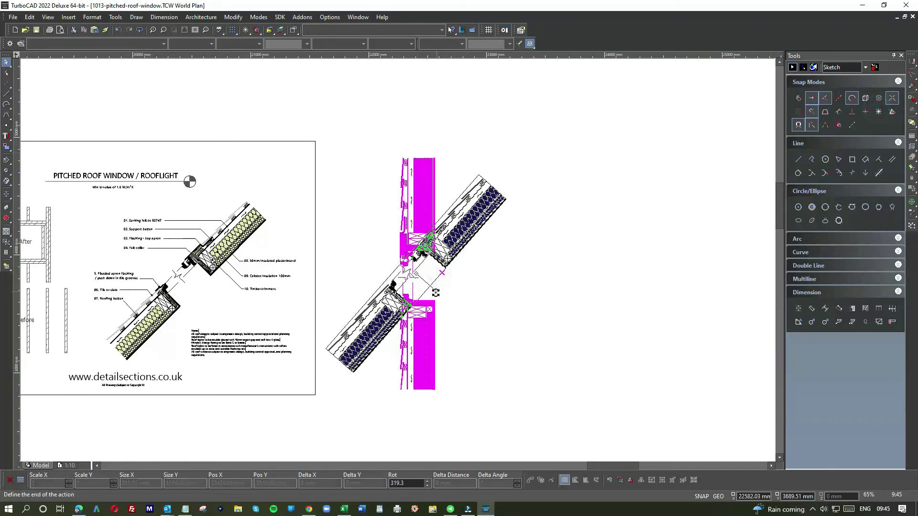
click(435, 290)
drag(430, 272, 537, 238)
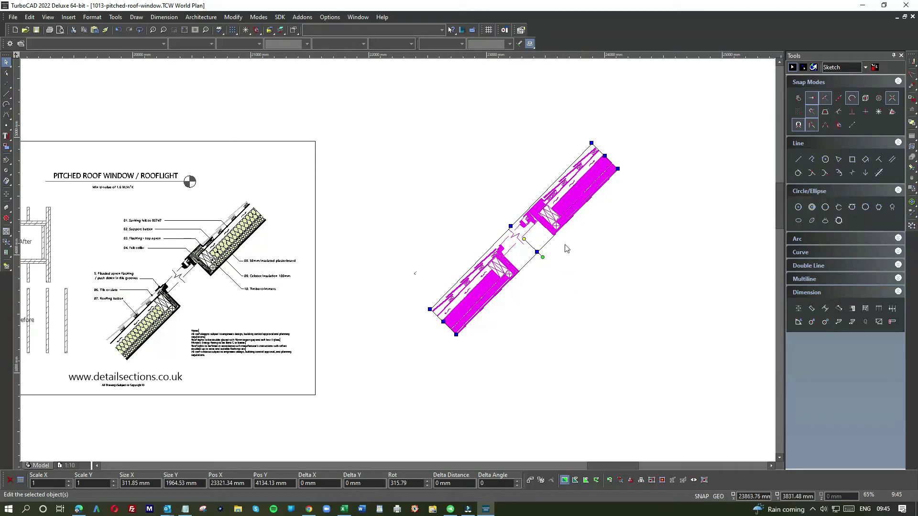
click(119, 30)
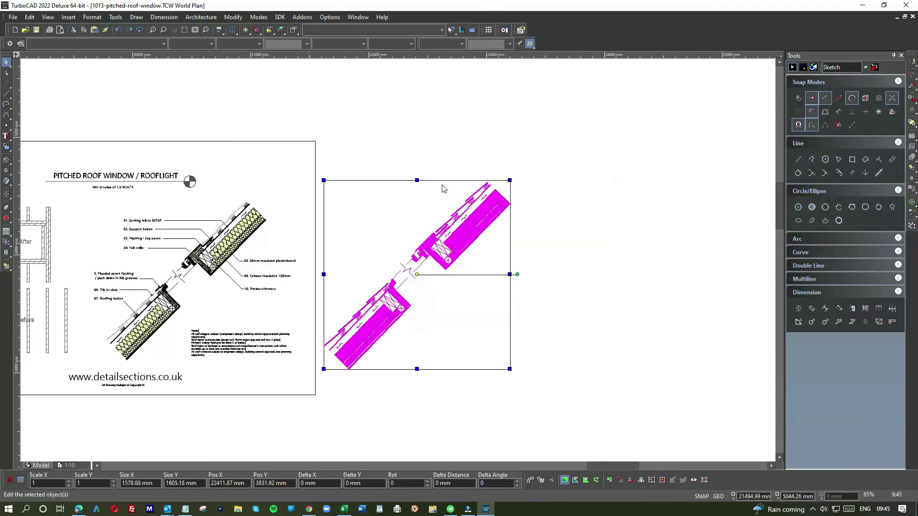
click(118, 30)
click(489, 195)
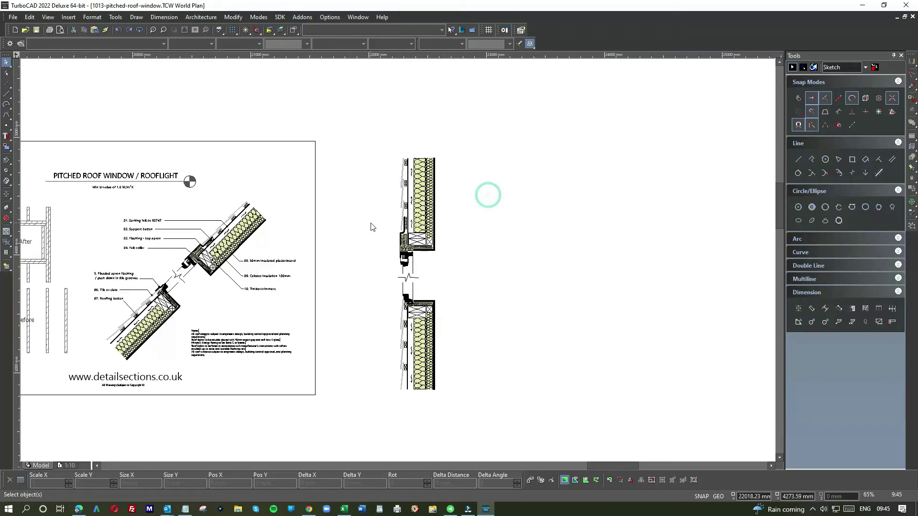
scroll(362, 261, down, 2)
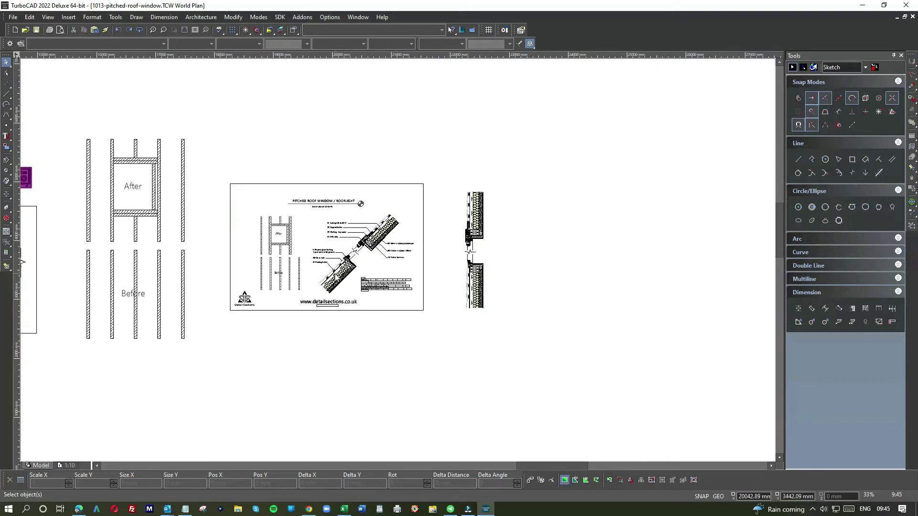
scroll(398, 263, up, 2)
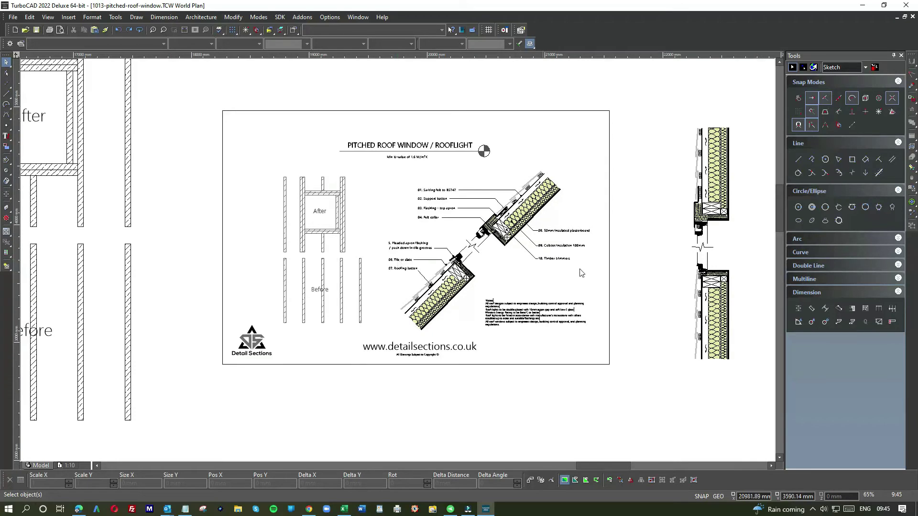
scroll(553, 203, up, 1)
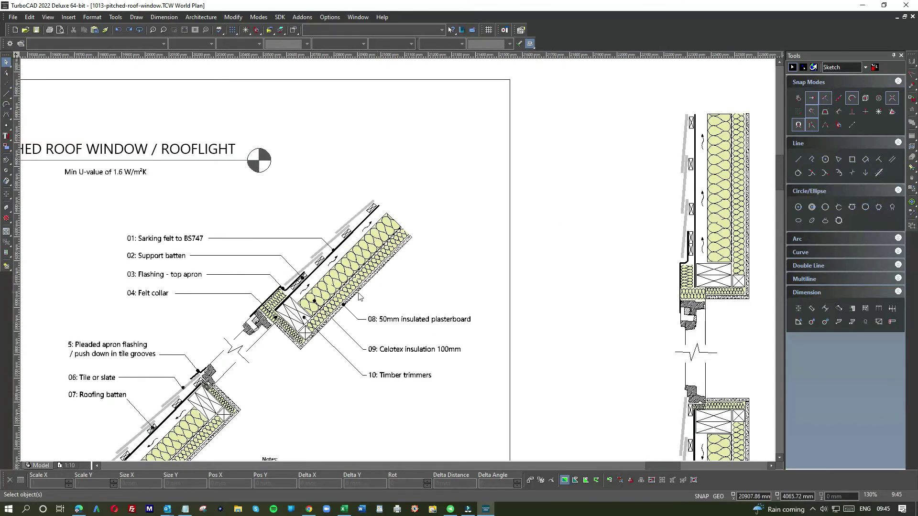
scroll(352, 310, down, 1)
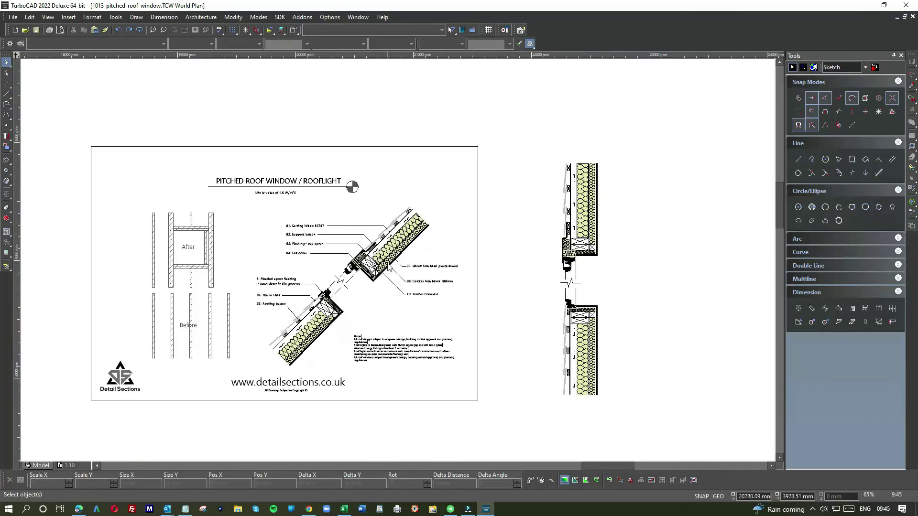
scroll(388, 269, up, 1)
scroll(400, 265, up, 1)
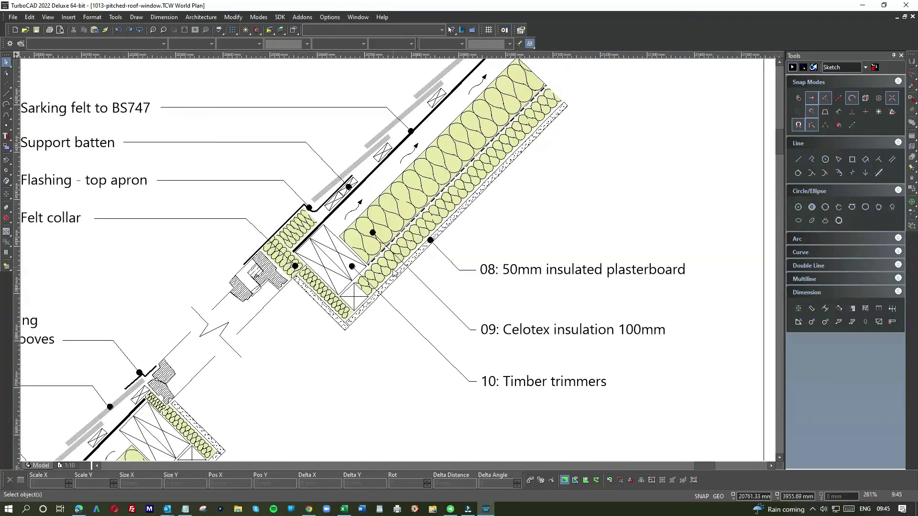
scroll(392, 275, down, 3)
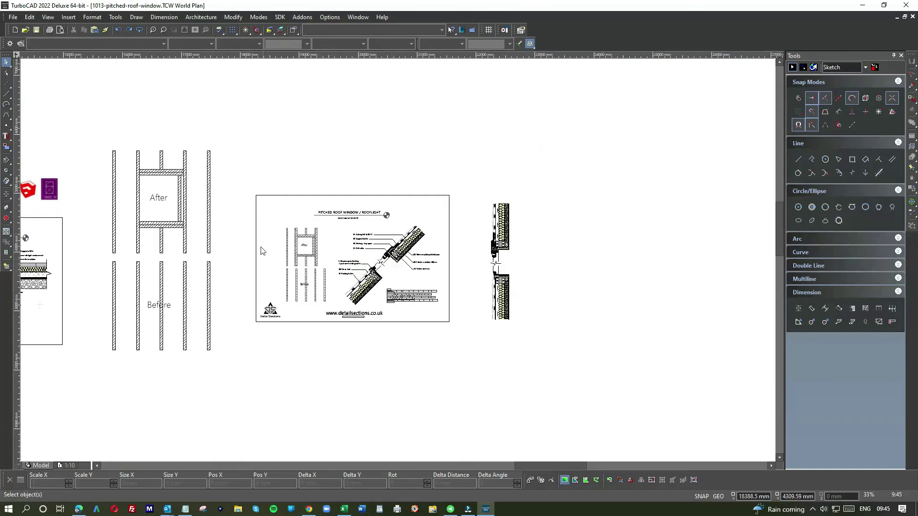
scroll(399, 264, up, 1)
scroll(400, 265, up, 1)
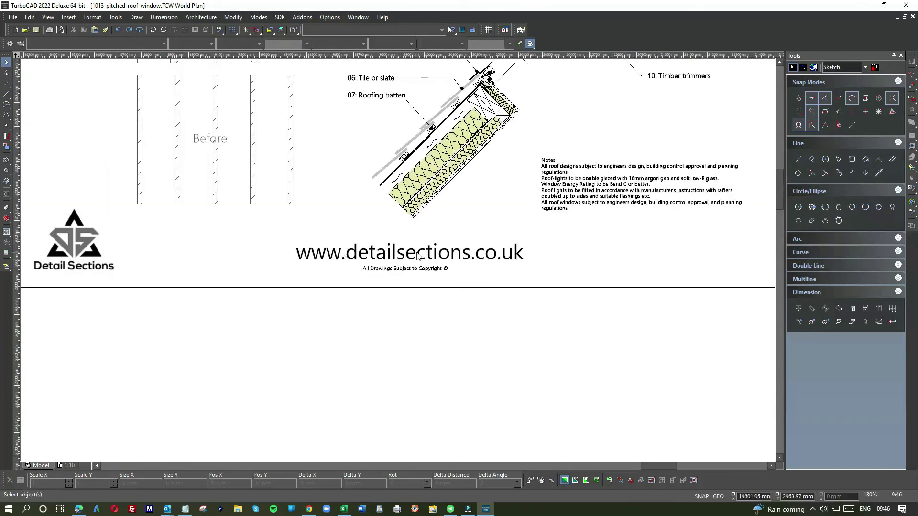
scroll(378, 271, down, 1)
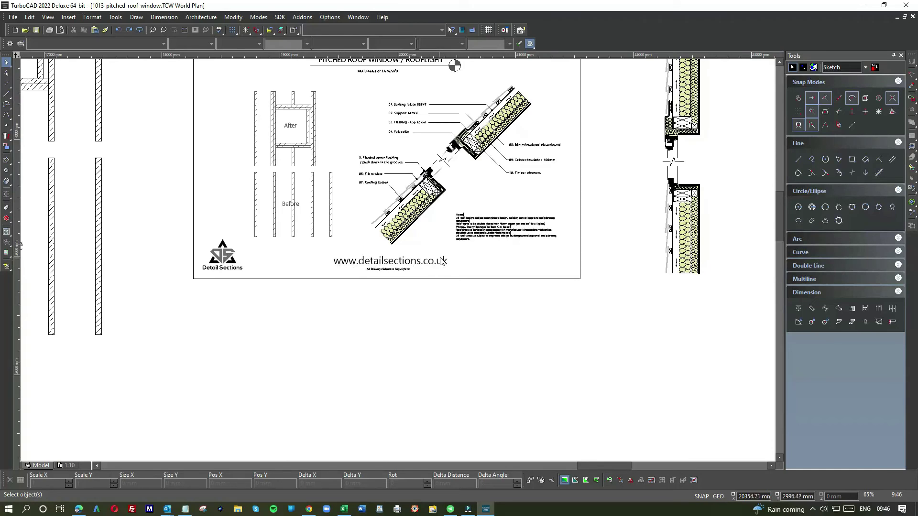
scroll(445, 254, down, 2)
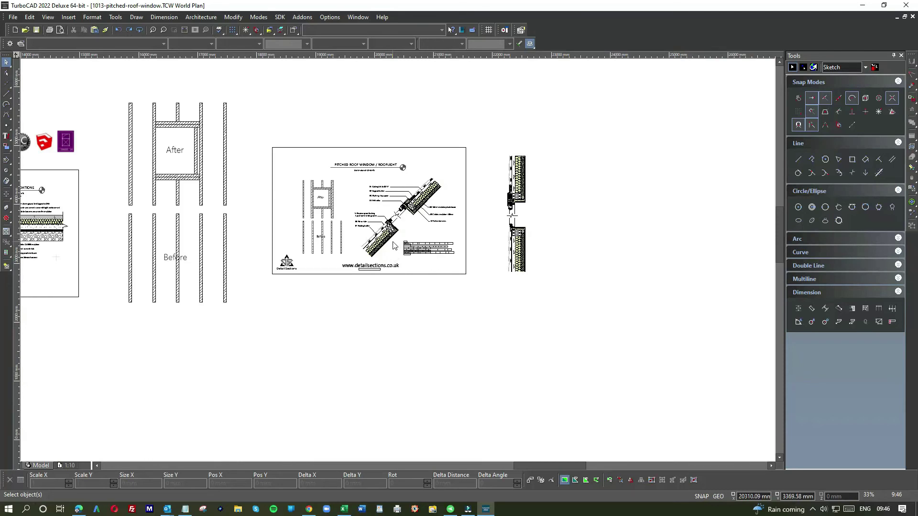
scroll(394, 245, up, 4)
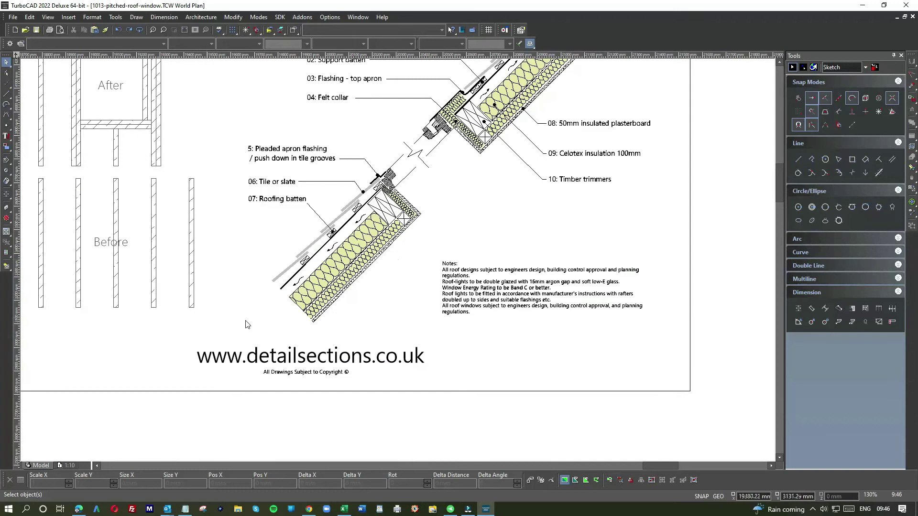
scroll(415, 341, down, 4)
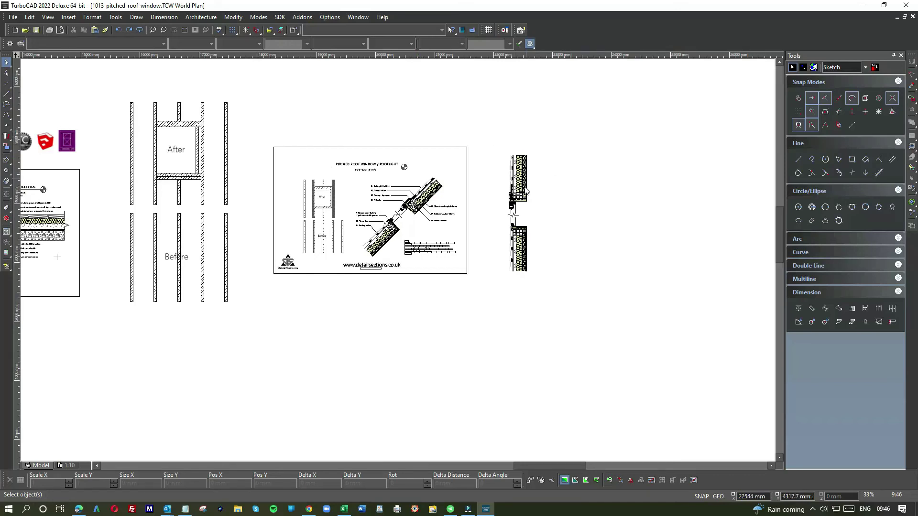
scroll(517, 206, up, 5)
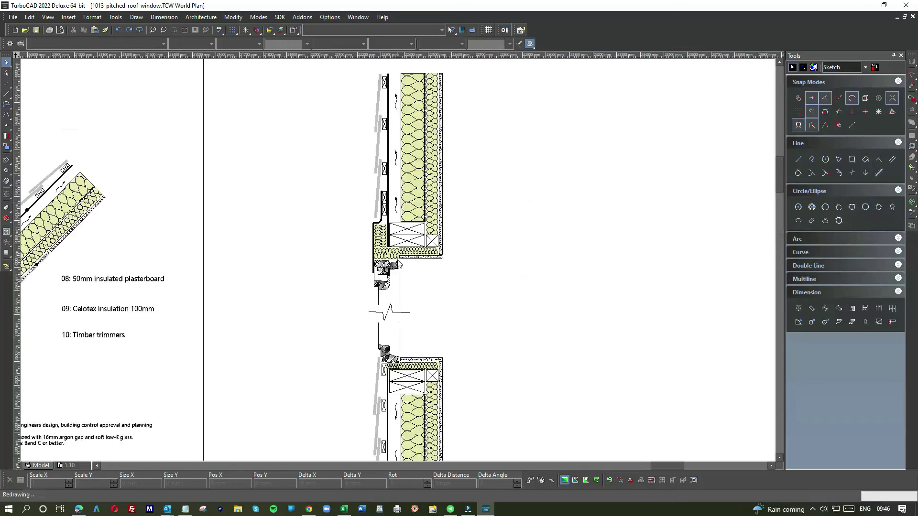
scroll(400, 260, down, 3)
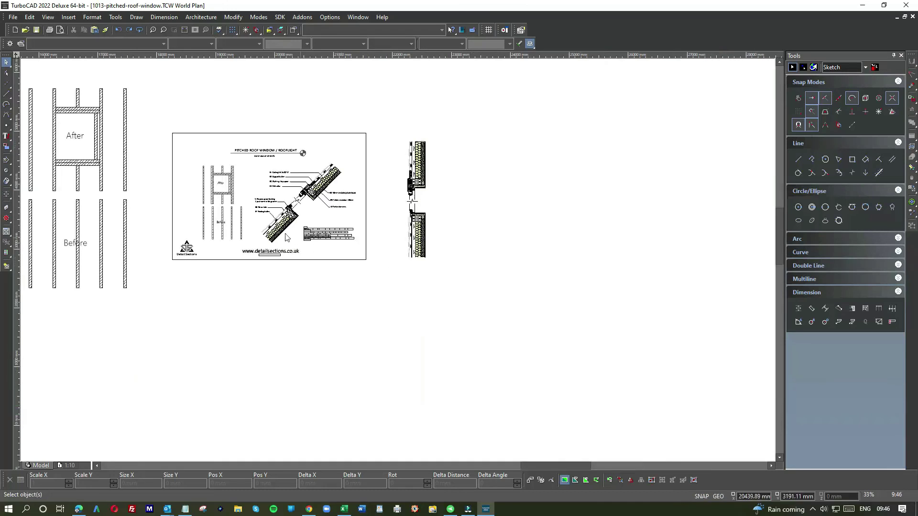
scroll(400, 263, up, 3)
scroll(398, 264, down, 3)
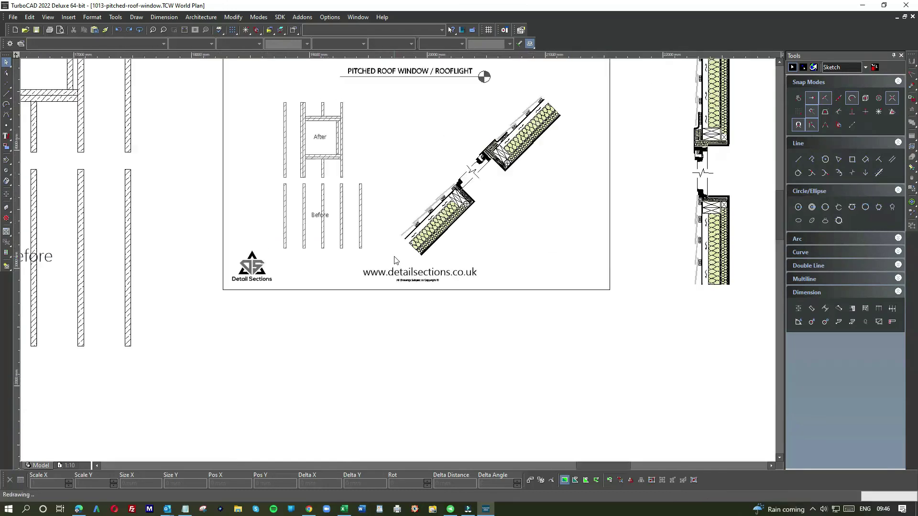
scroll(387, 226, down, 3)
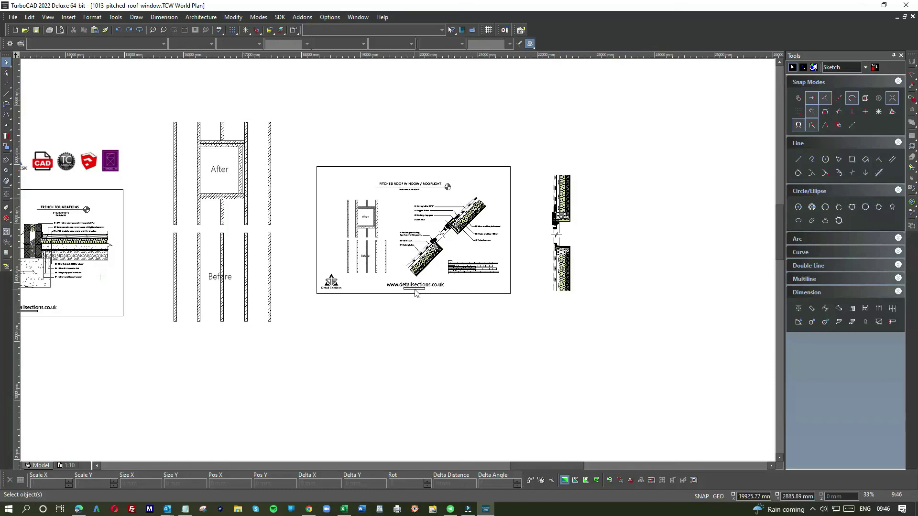
scroll(416, 293, up, 5)
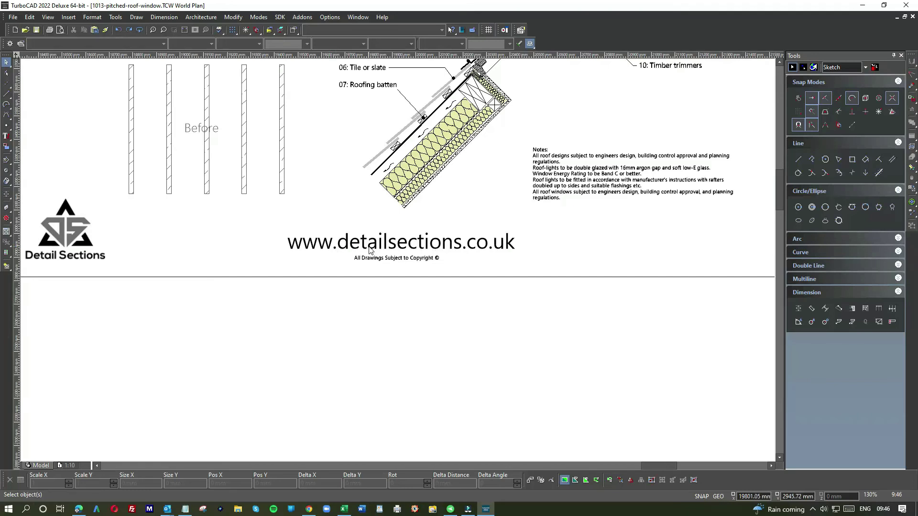
scroll(369, 250, down, 3)
scroll(399, 262, up, 3)
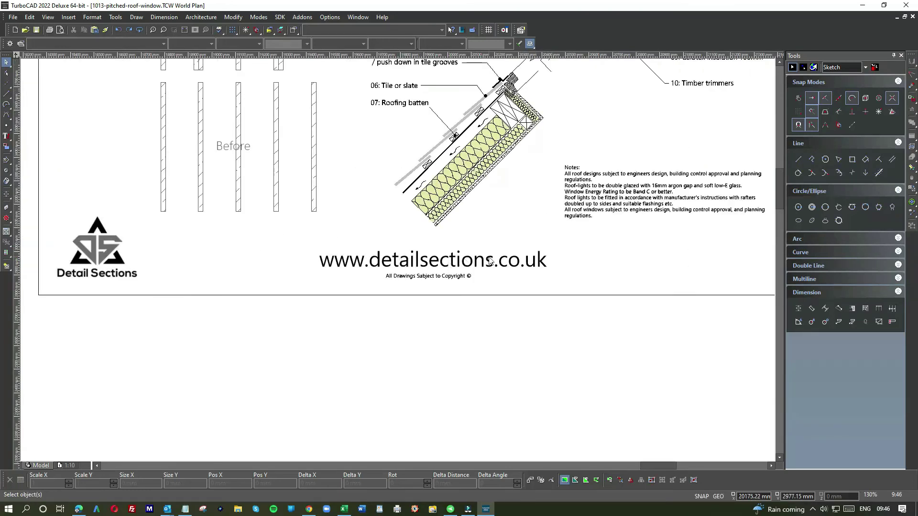
scroll(399, 263, down, 3)
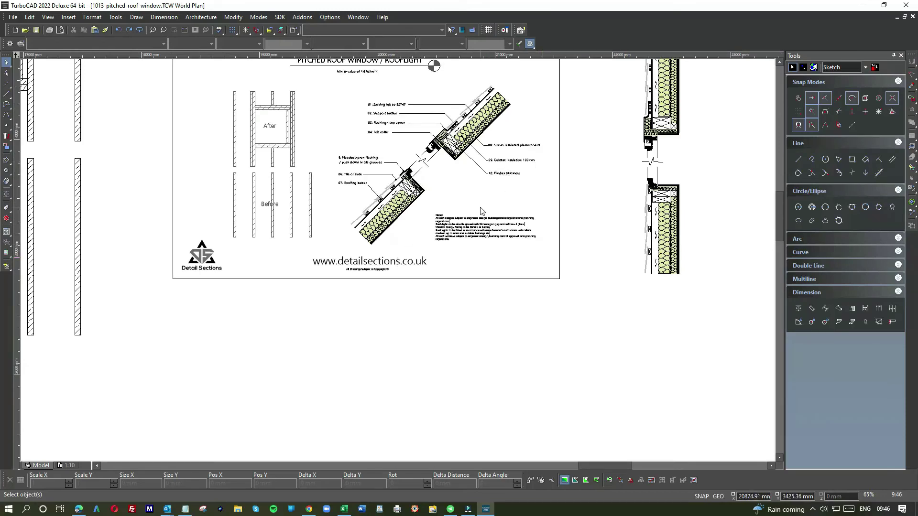
scroll(314, 312, down, 3)
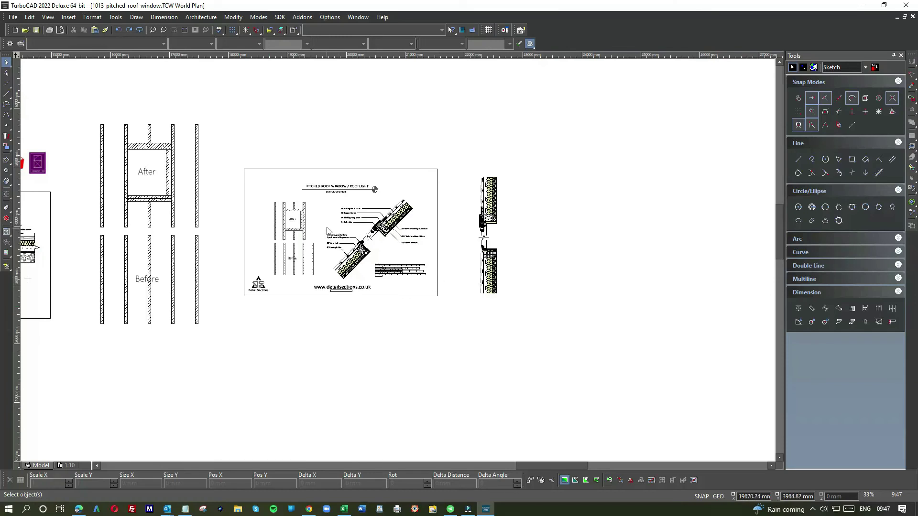
scroll(242, 227, down, 3)
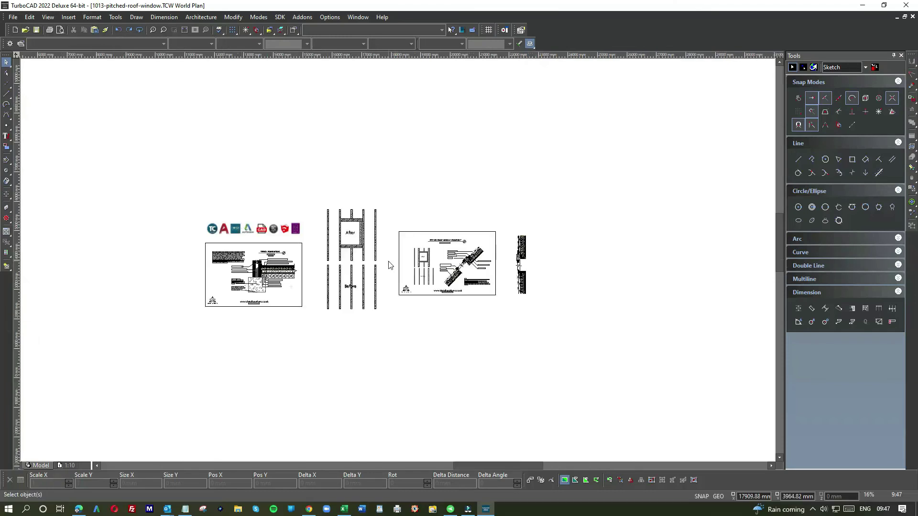
scroll(419, 269, up, 3)
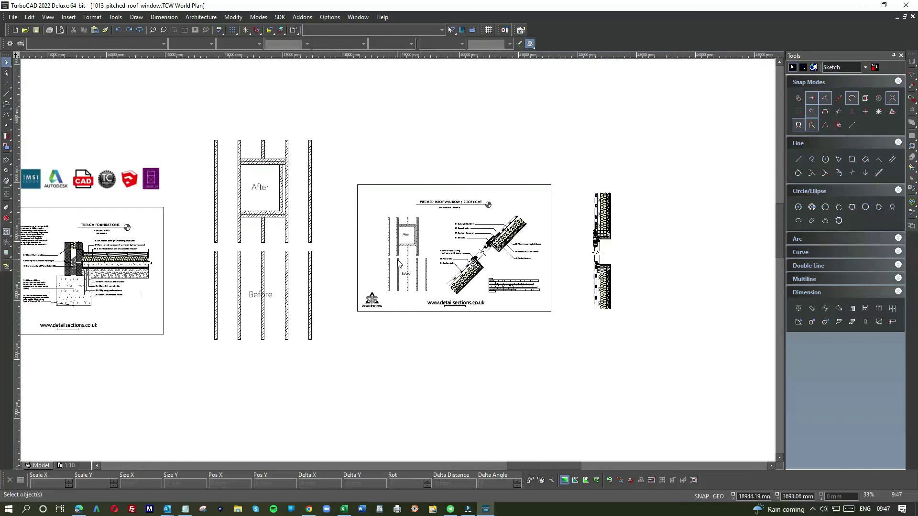
scroll(182, 268, down, 3)
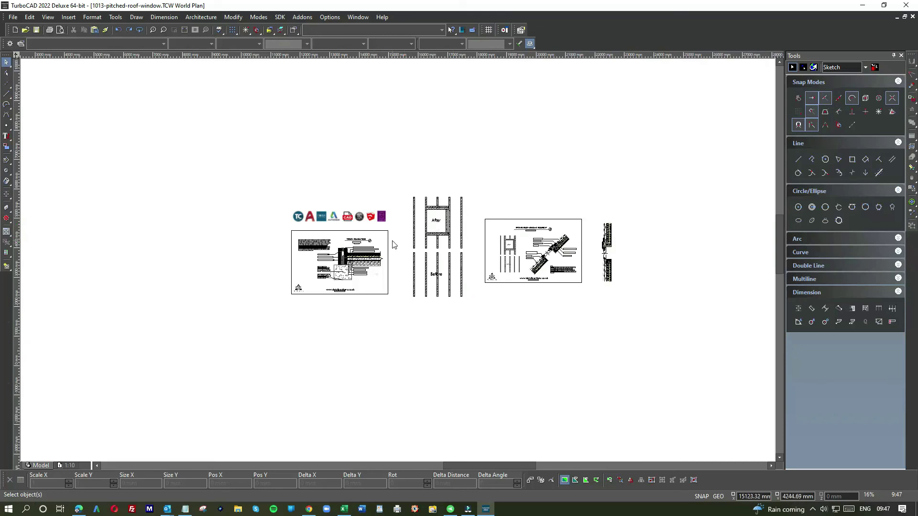
scroll(394, 245, up, 3)
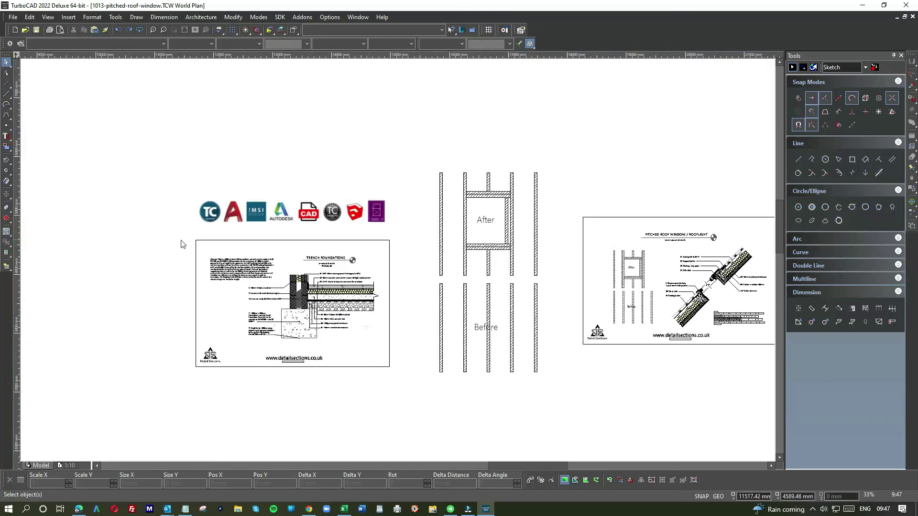
scroll(335, 271, up, 3)
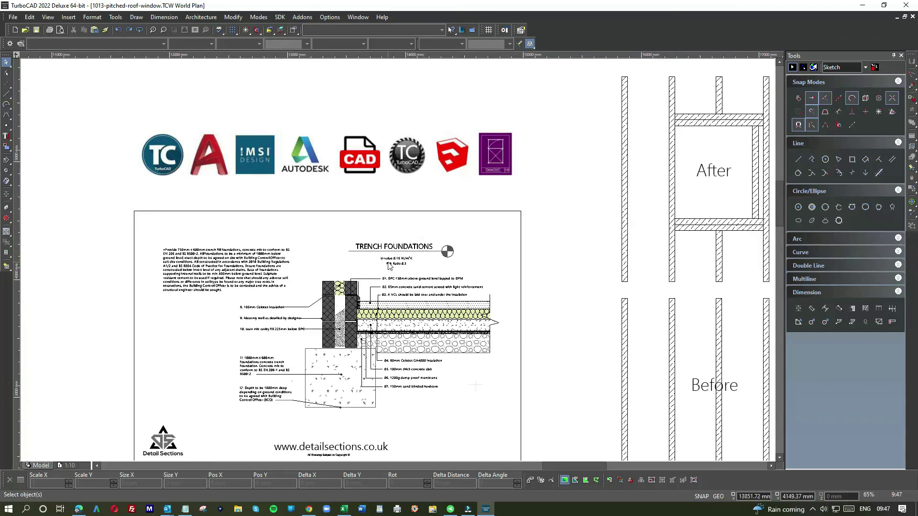
scroll(498, 268, down, 2)
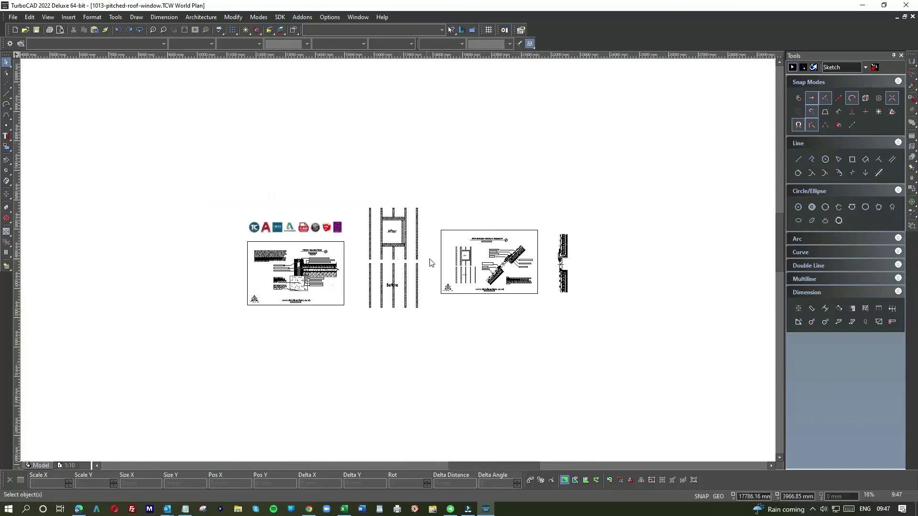
scroll(498, 246, up, 2)
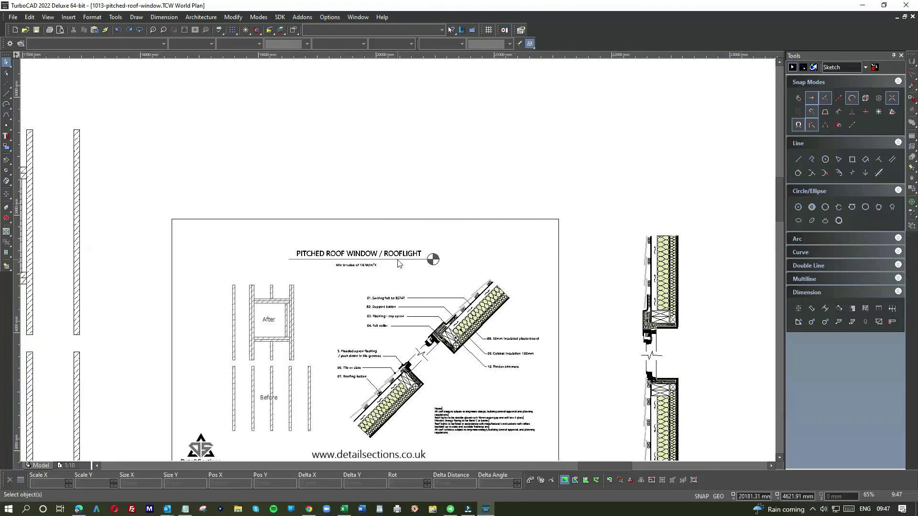
scroll(361, 267, down, 1)
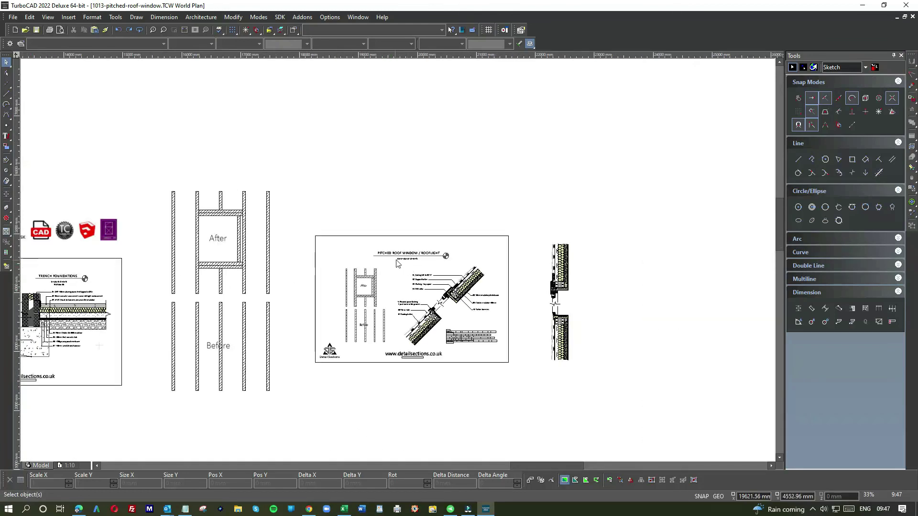
scroll(399, 264, up, 1)
scroll(343, 272, down, 1)
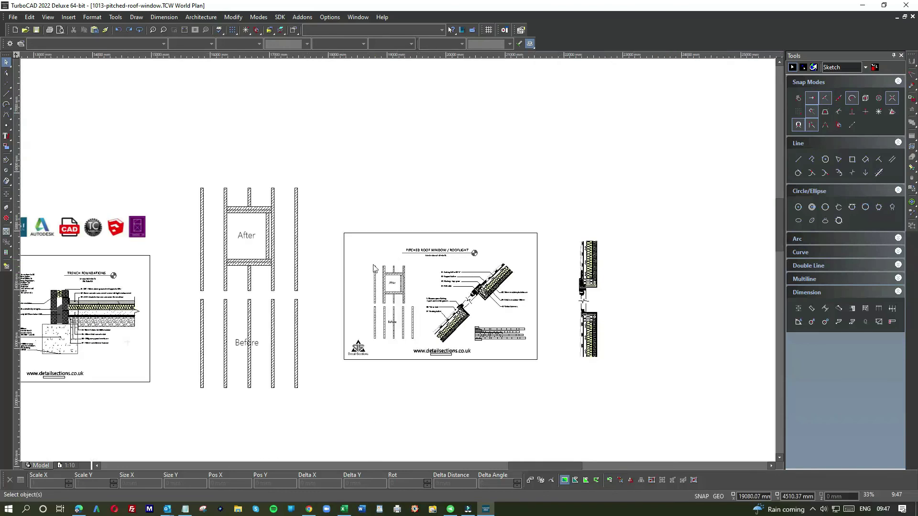
scroll(401, 265, down, 1)
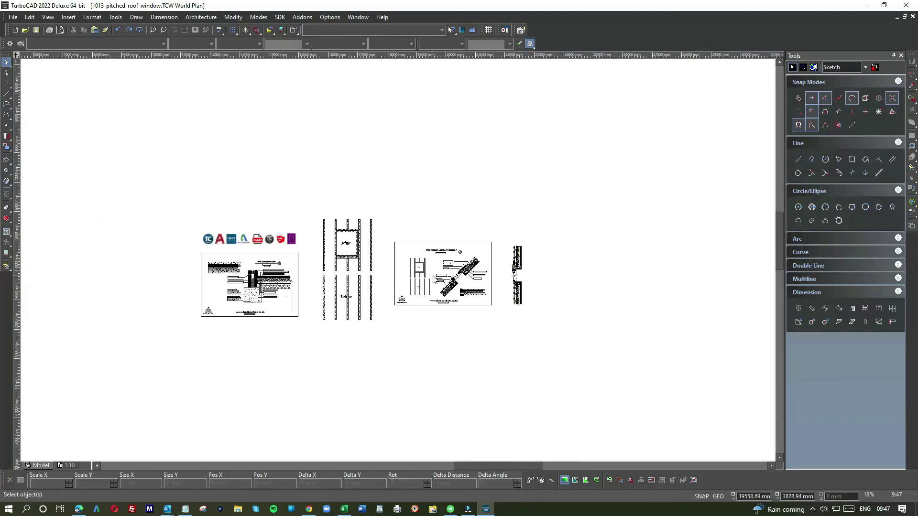
scroll(443, 269, up, 2)
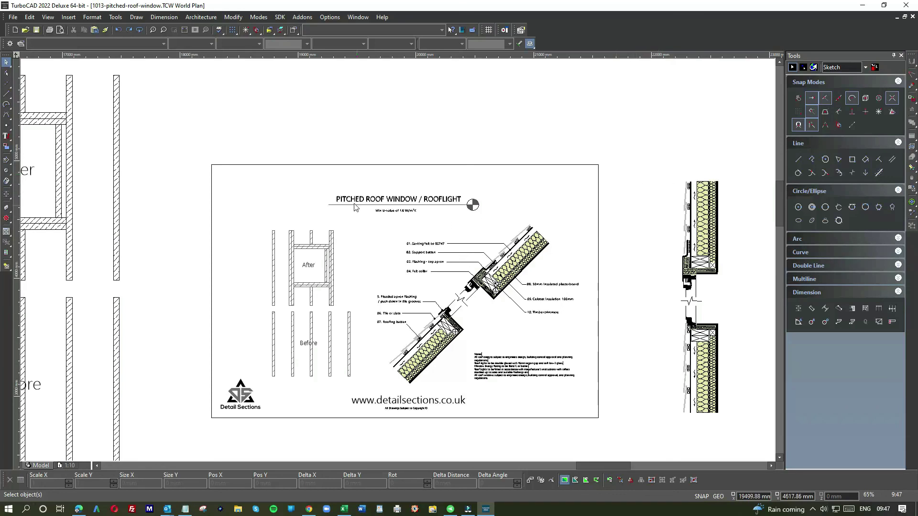
scroll(441, 293, down, 2)
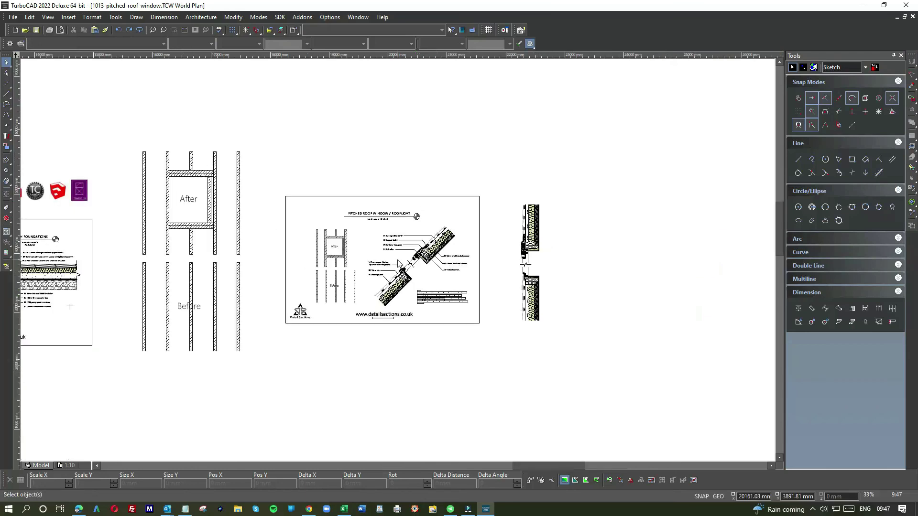
scroll(398, 262, up, 2)
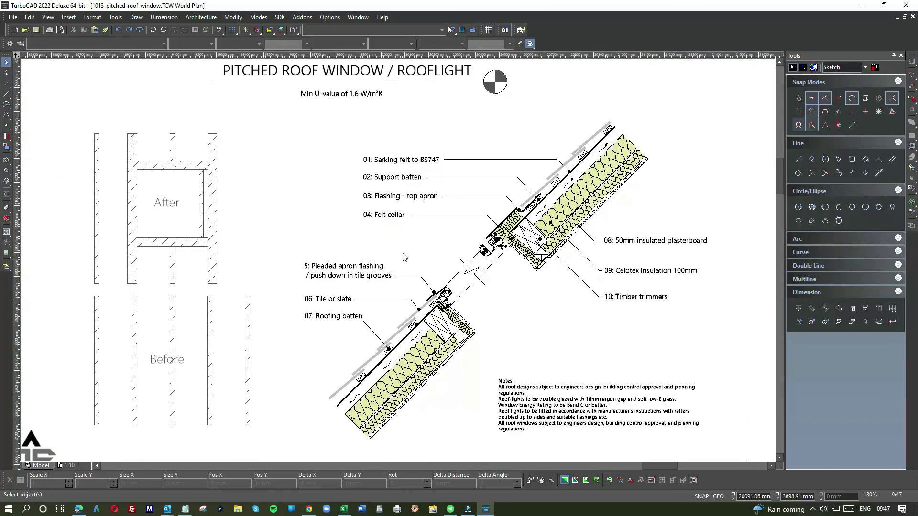
scroll(402, 261, down, 2)
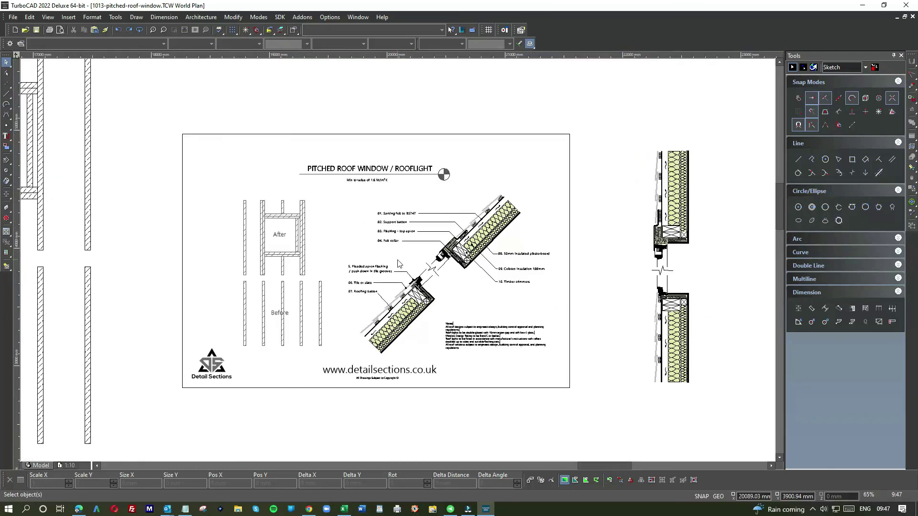